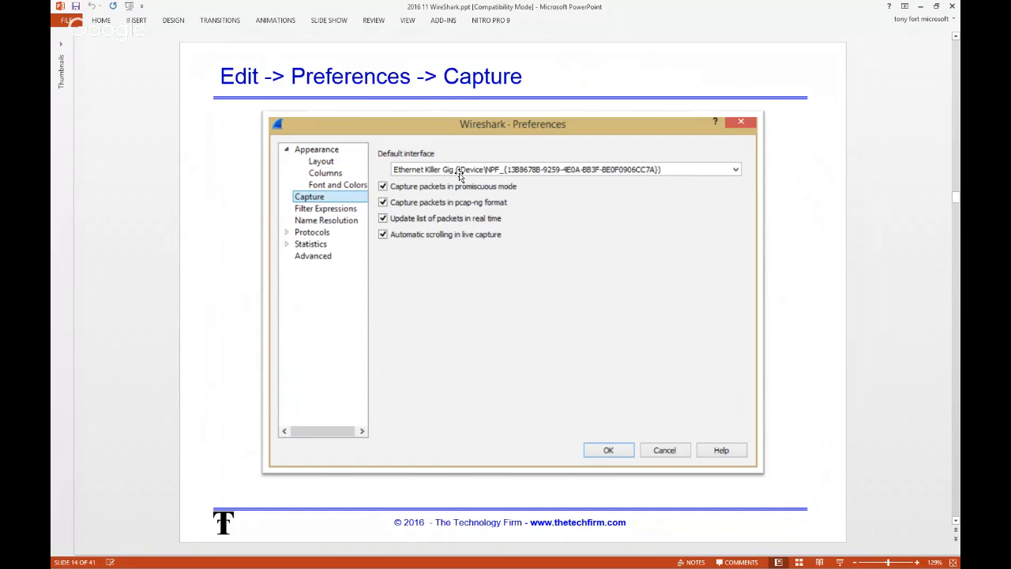
- Review the slides on capture preferences, capture options, capture filters and automatic saving, through to Manual Name Resolution
{"action": "scroll", "coordinate": [460, 173], "scroll_direction": "down", "scroll_amount": 1}
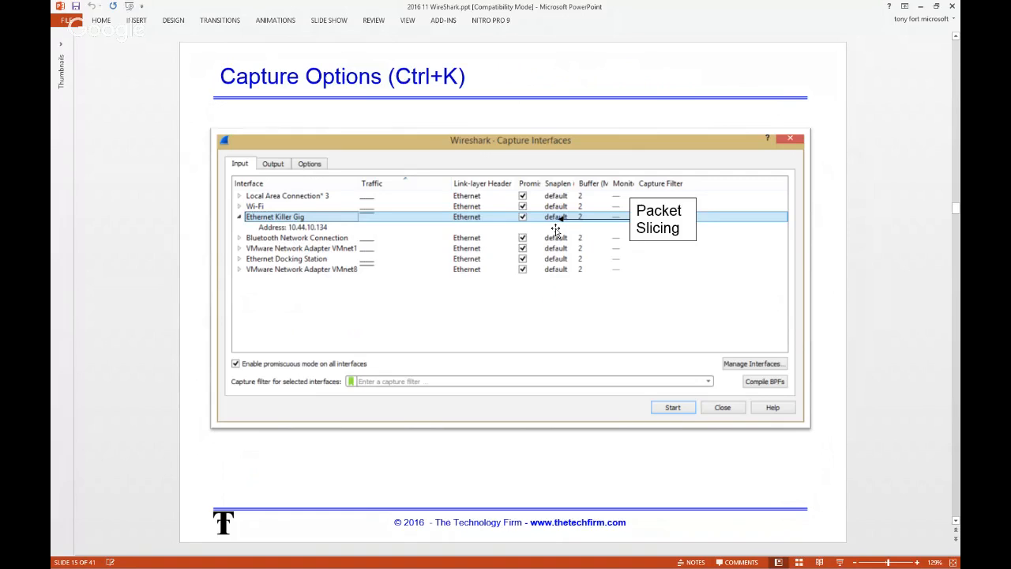
{"action": "scroll", "coordinate": [532, 298], "scroll_direction": "down", "scroll_amount": 2}
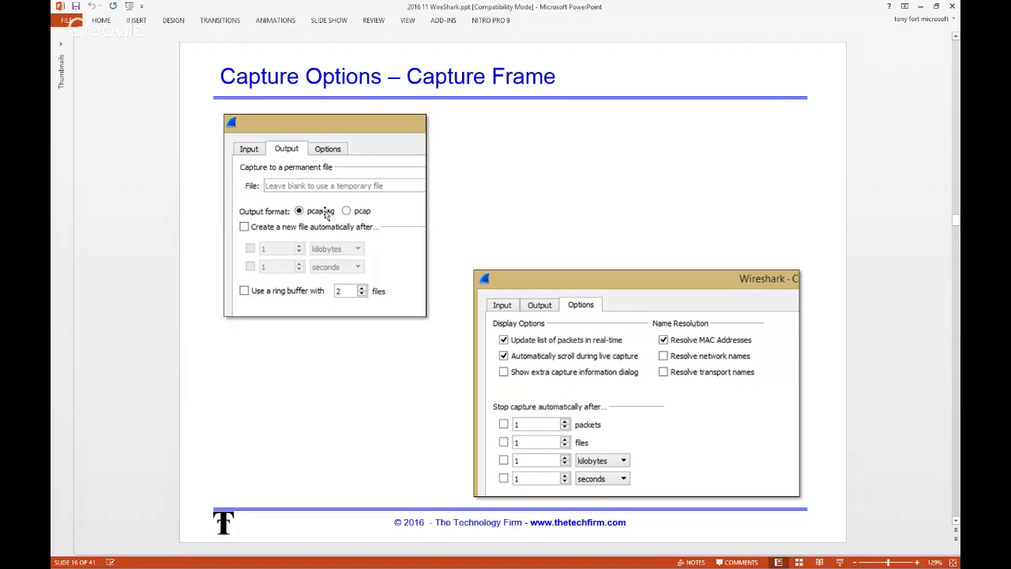
{"action": "scroll", "coordinate": [334, 293], "scroll_direction": "down", "scroll_amount": 2}
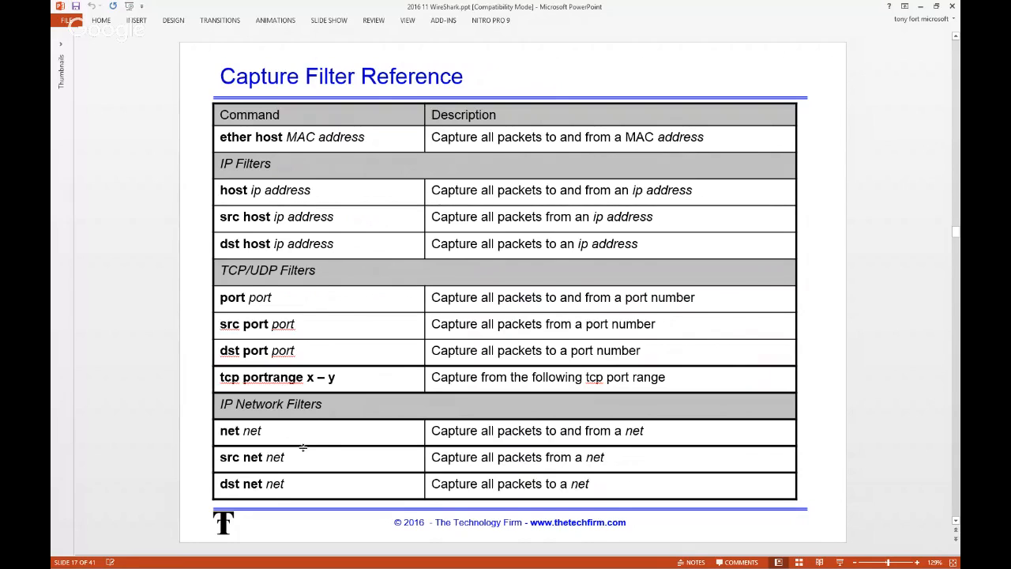
{"action": "scroll", "coordinate": [164, 403], "scroll_direction": "down", "scroll_amount": 1}
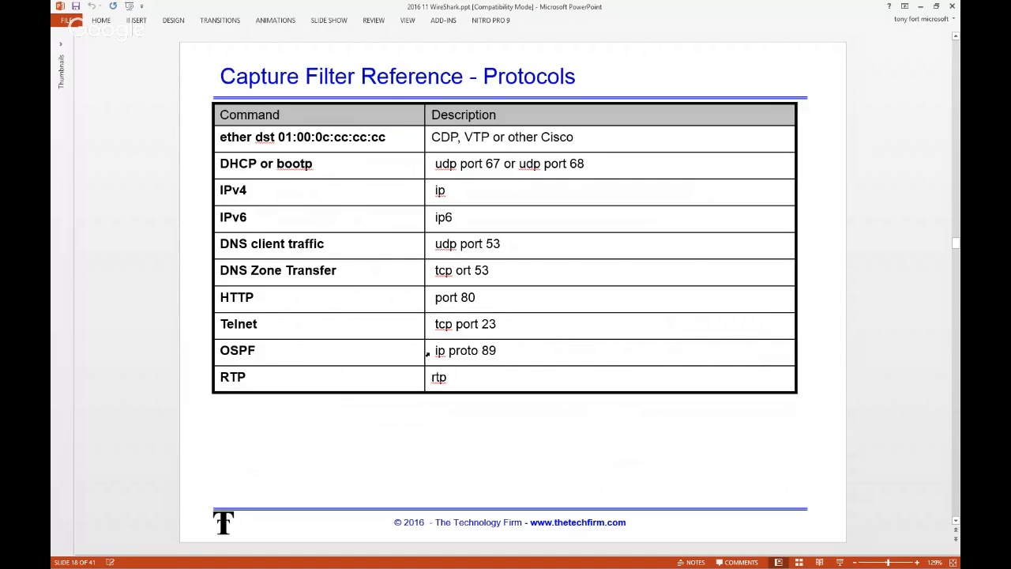
{"action": "scroll", "coordinate": [421, 366], "scroll_direction": "down", "scroll_amount": 1}
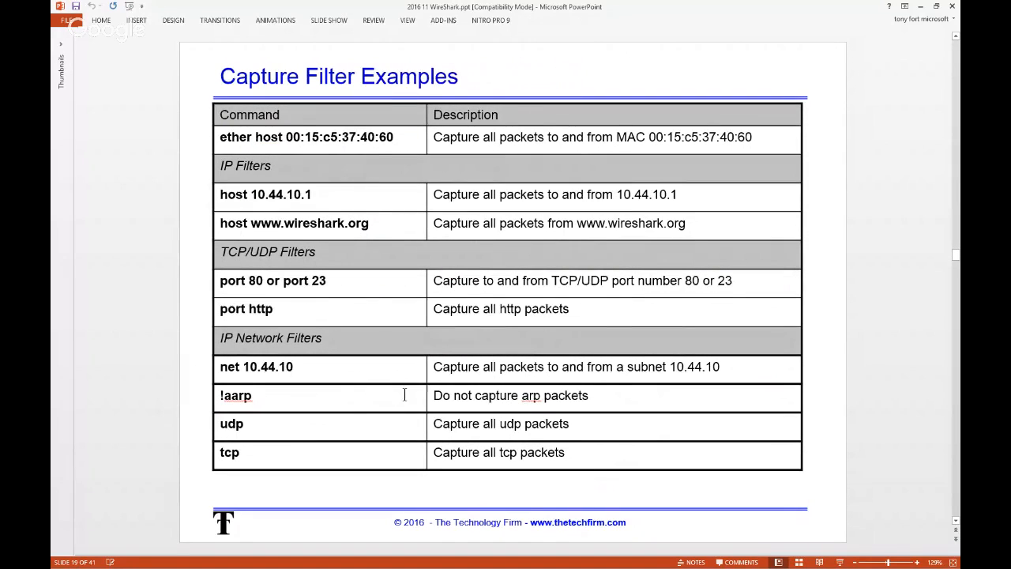
{"action": "scroll", "coordinate": [479, 366], "scroll_direction": "down", "scroll_amount": 1}
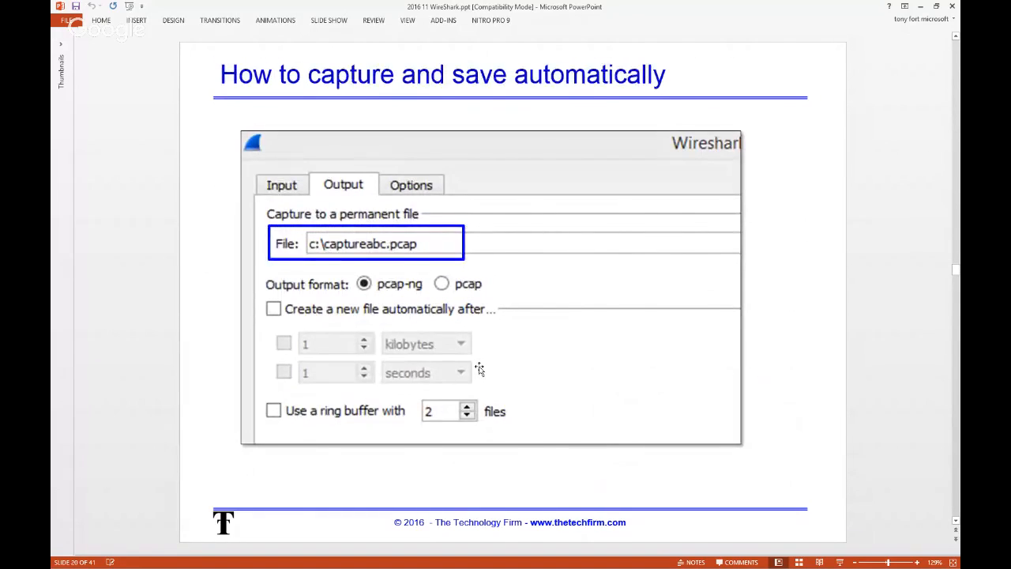
{"action": "scroll", "coordinate": [478, 367], "scroll_direction": "down", "scroll_amount": 1}
{"action": "scroll", "coordinate": [479, 366], "scroll_direction": "down", "scroll_amount": 1}
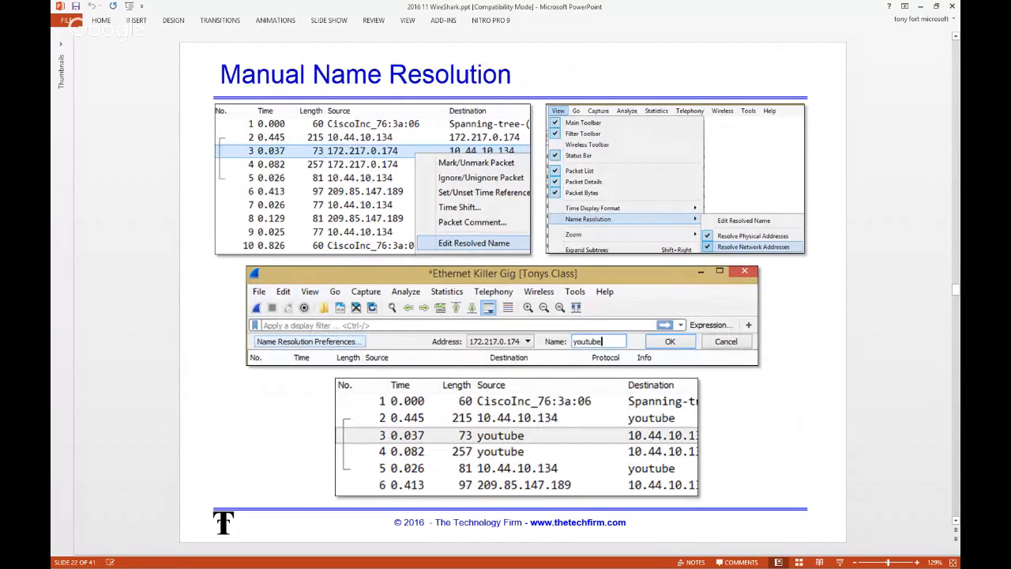
- Switch to Wireshark, maximize its window, and record a short live capture on the Ethernet Killer Gig interface
{"action": "key", "text": "alt+Tab"}
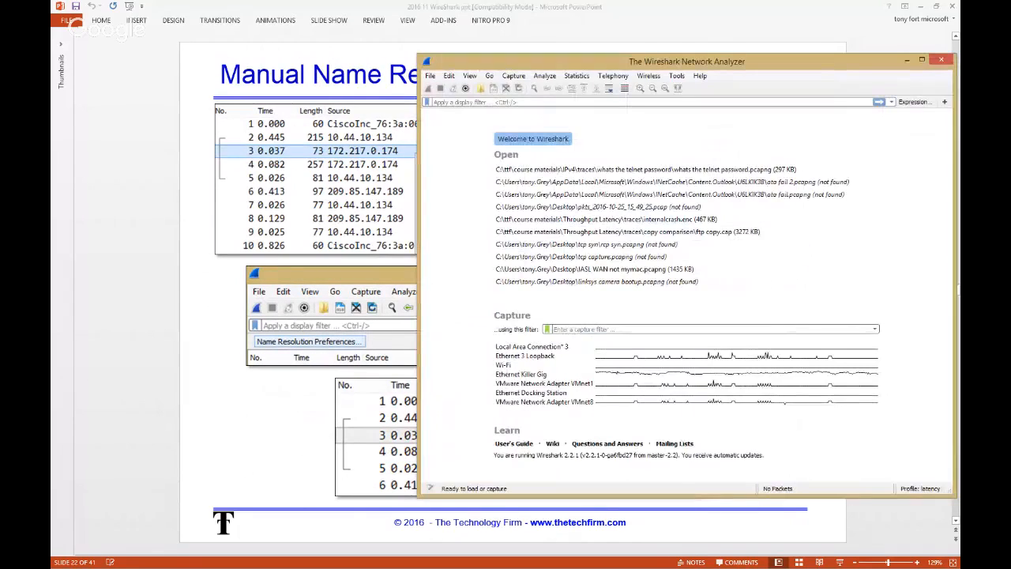
{"action": "double_click", "coordinate": [812, 65]}
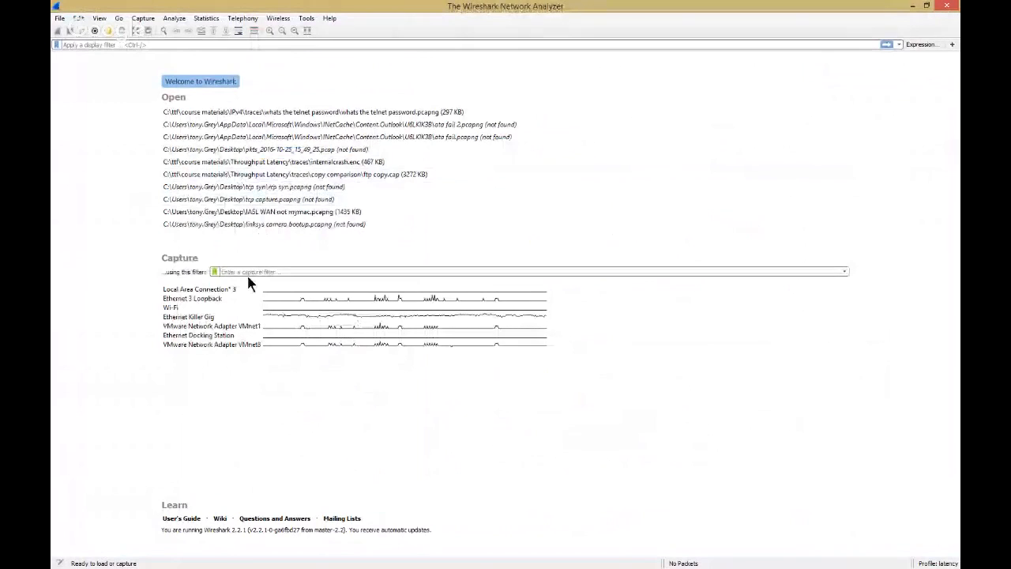
{"action": "double_click", "coordinate": [340, 317]}
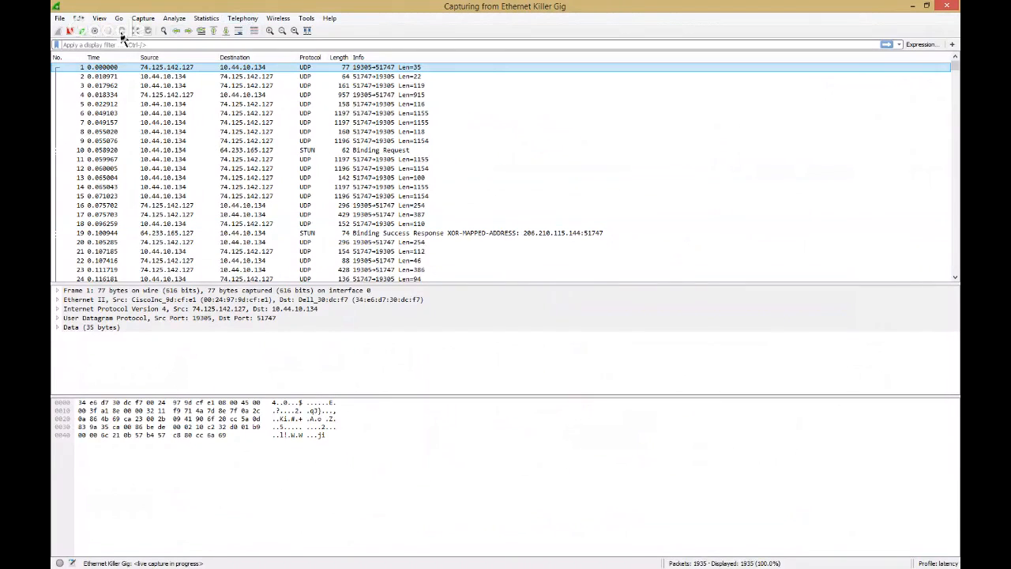
{"action": "left_click", "coordinate": [72, 32]}
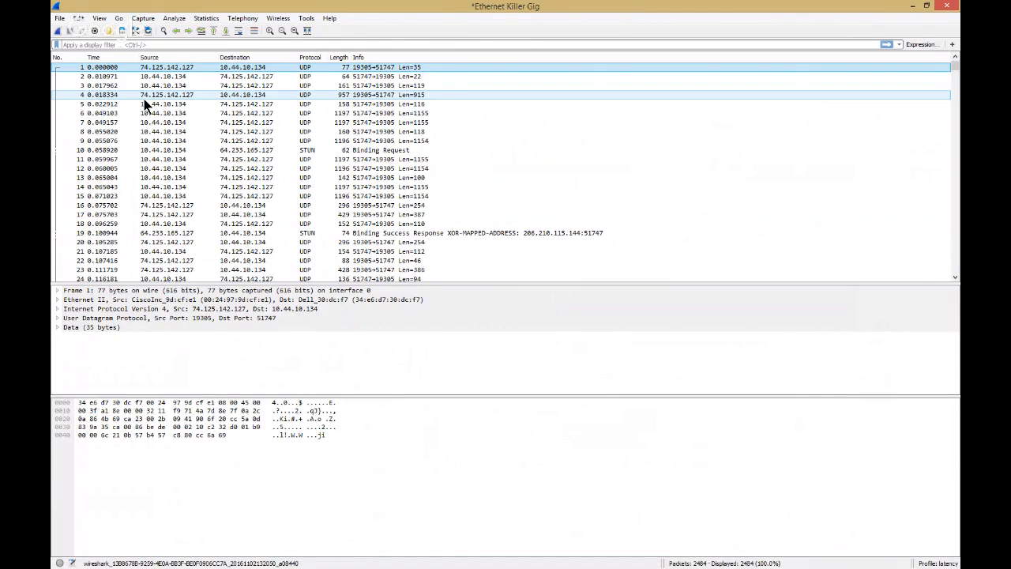
- Enlarge the packet display text by several zoom levels and resize all packet list columns to fit their contents
{"action": "left_click", "coordinate": [270, 31]}
{"action": "left_click", "coordinate": [270, 31]}
{"action": "left_click", "coordinate": [270, 30]}
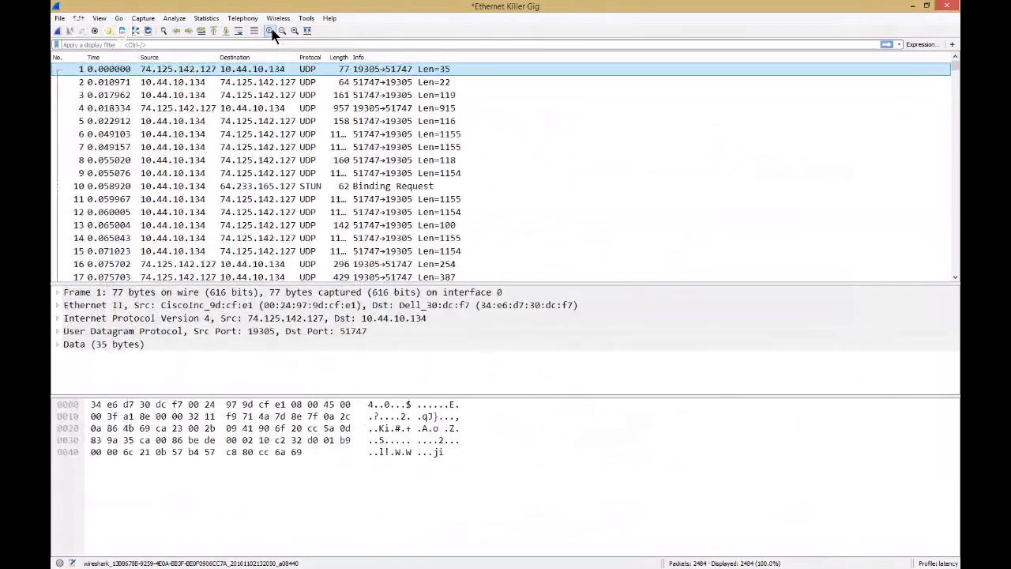
{"action": "left_click", "coordinate": [270, 31]}
{"action": "left_click", "coordinate": [270, 31]}
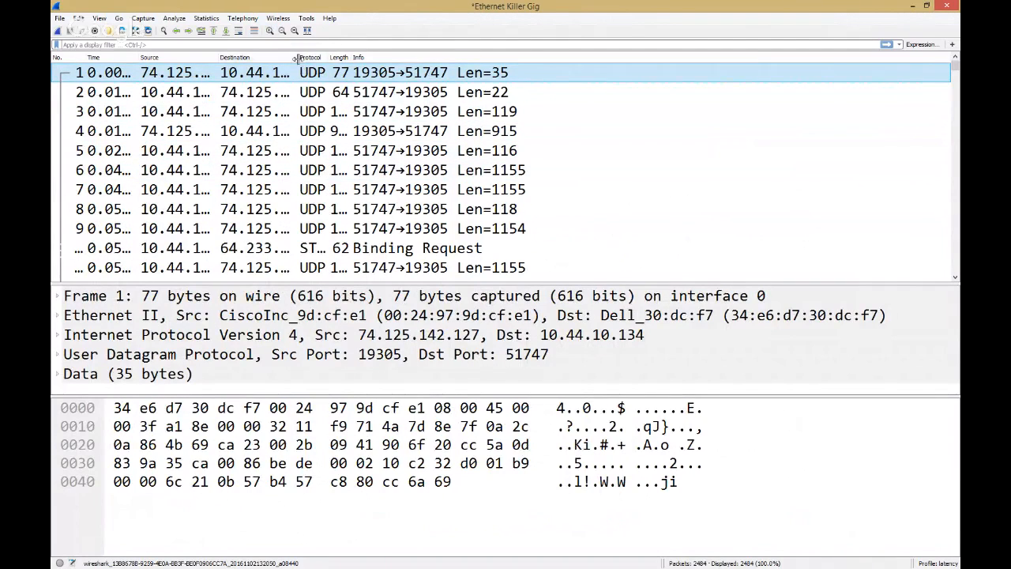
{"action": "left_click_drag", "start_coordinate": [297, 63], "coordinate": [324, 73]}
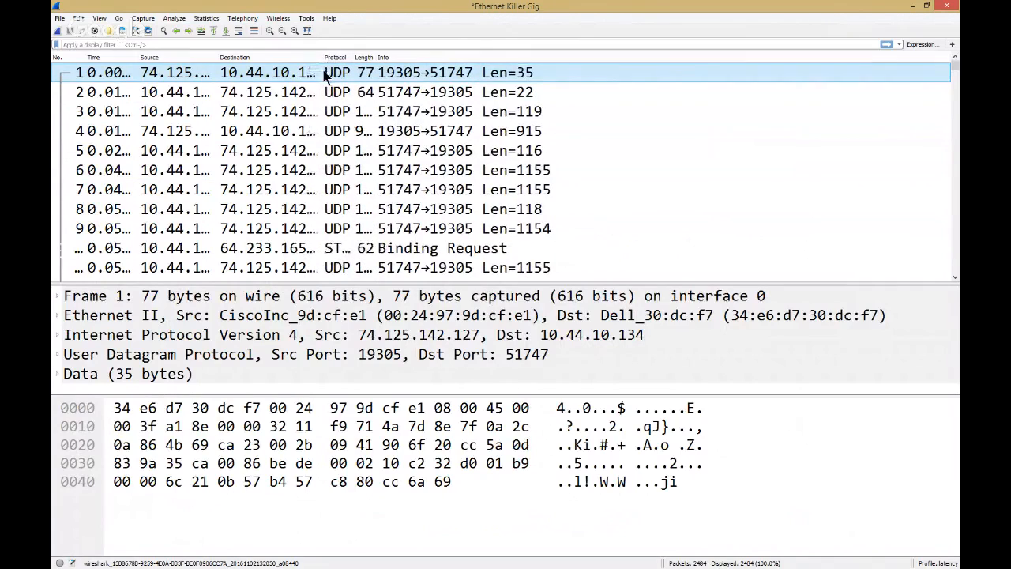
{"action": "left_click", "coordinate": [308, 31]}
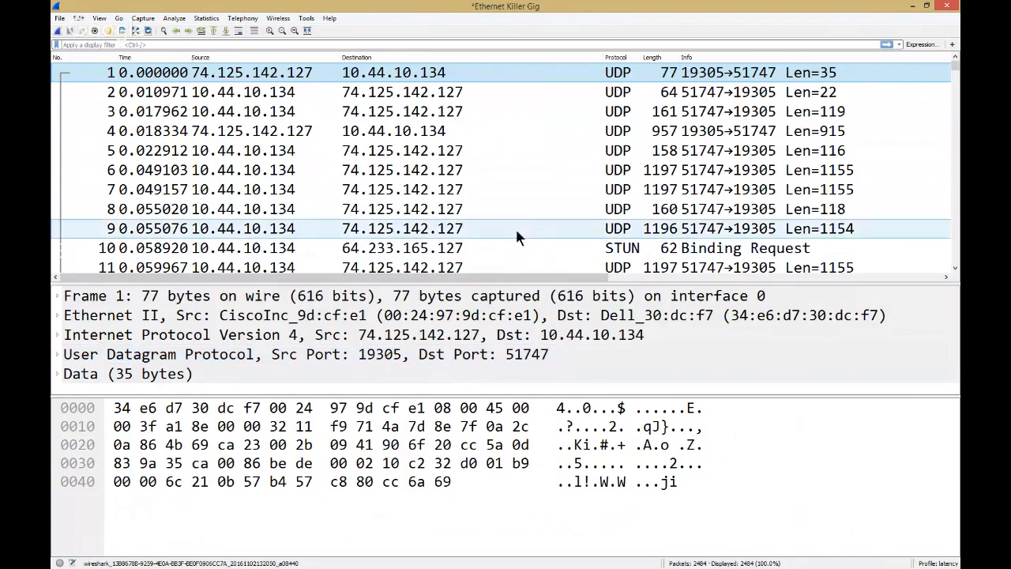
- Examine packet 7 in all three panes, selecting its Internet Protocol Version 4 header and a byte of its data
{"action": "left_click", "coordinate": [517, 189]}
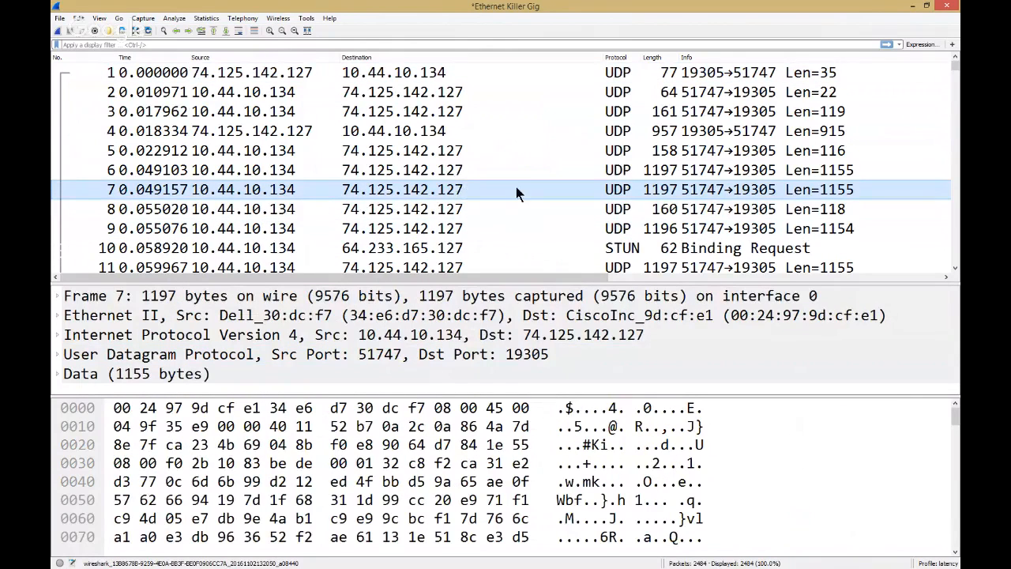
{"action": "left_click", "coordinate": [429, 345]}
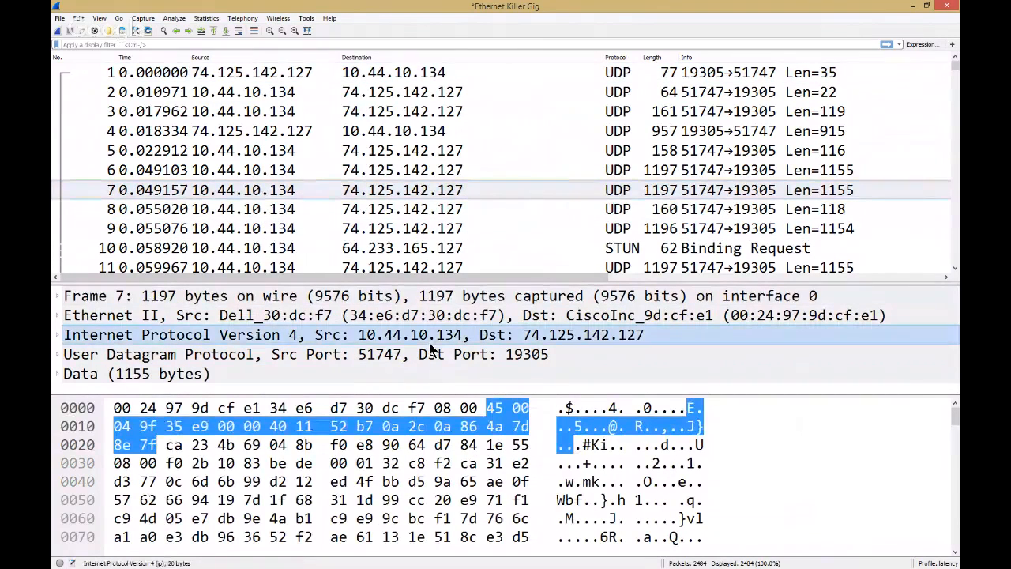
{"action": "left_click", "coordinate": [451, 477]}
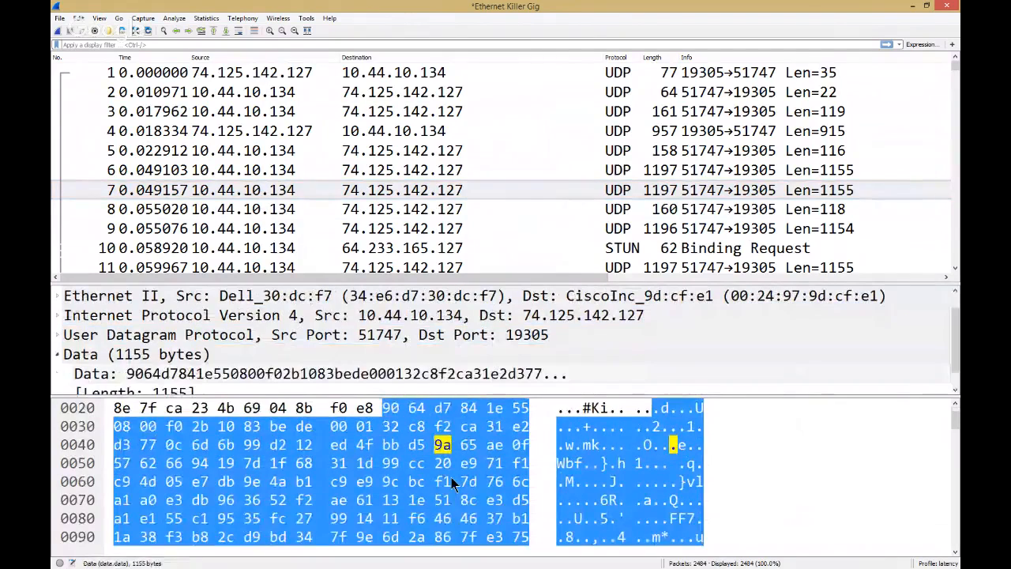
- Hide the Packet Bytes and Packet Details panes and narrow the Destination column in the packet list
{"action": "left_click", "coordinate": [99, 17]}
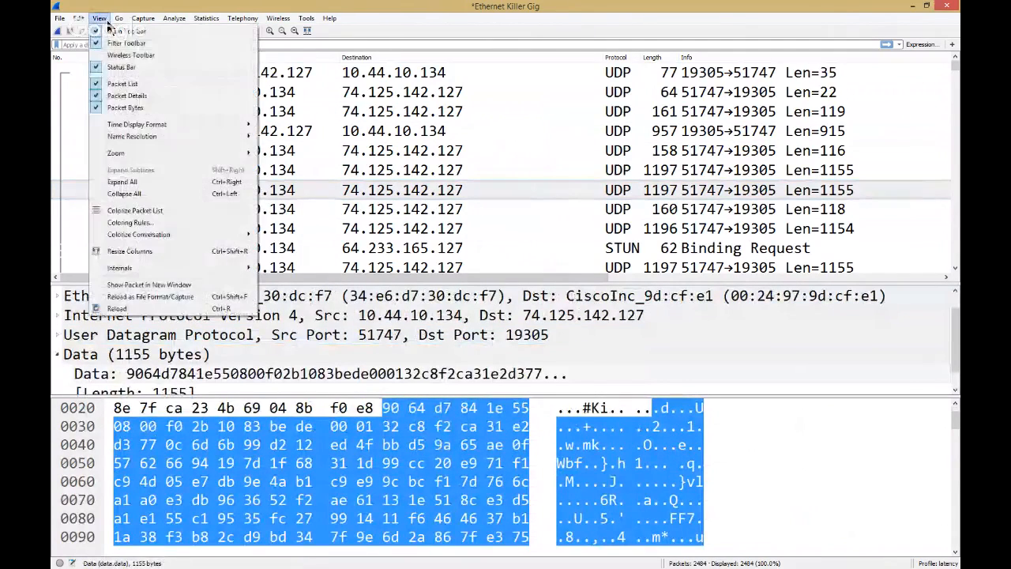
{"action": "left_click", "coordinate": [152, 108]}
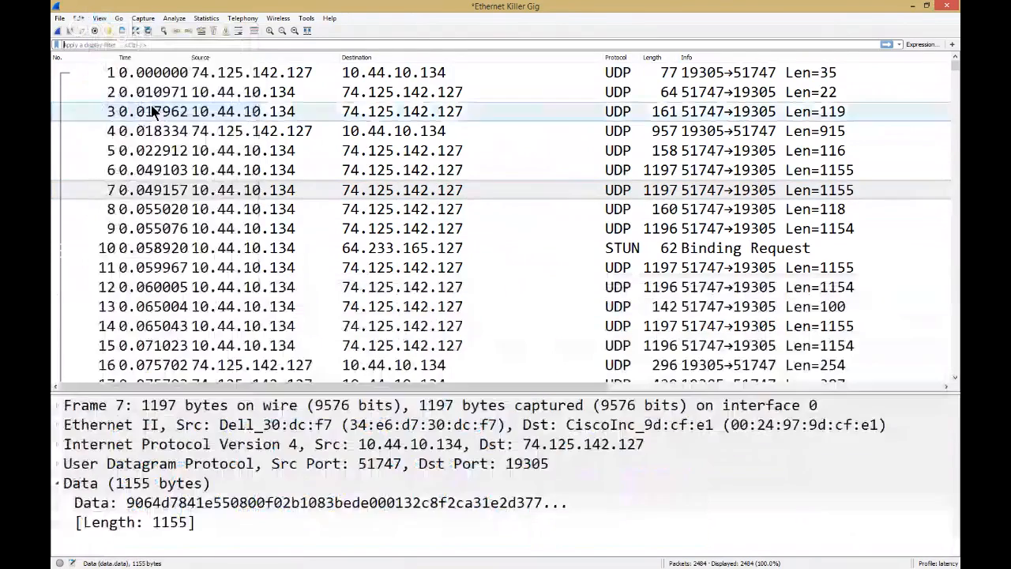
{"action": "left_click", "coordinate": [107, 23]}
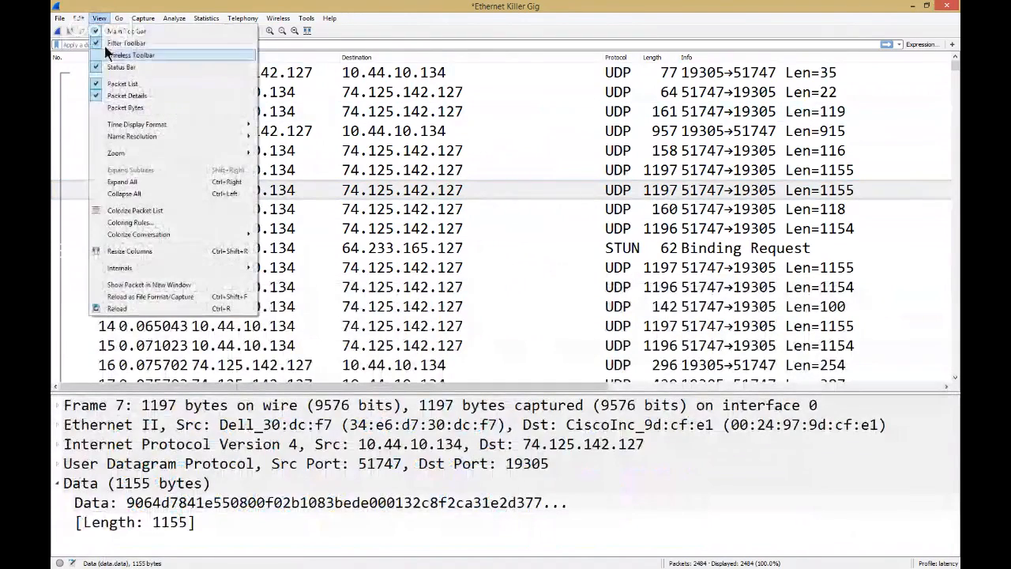
{"action": "left_click", "coordinate": [156, 100]}
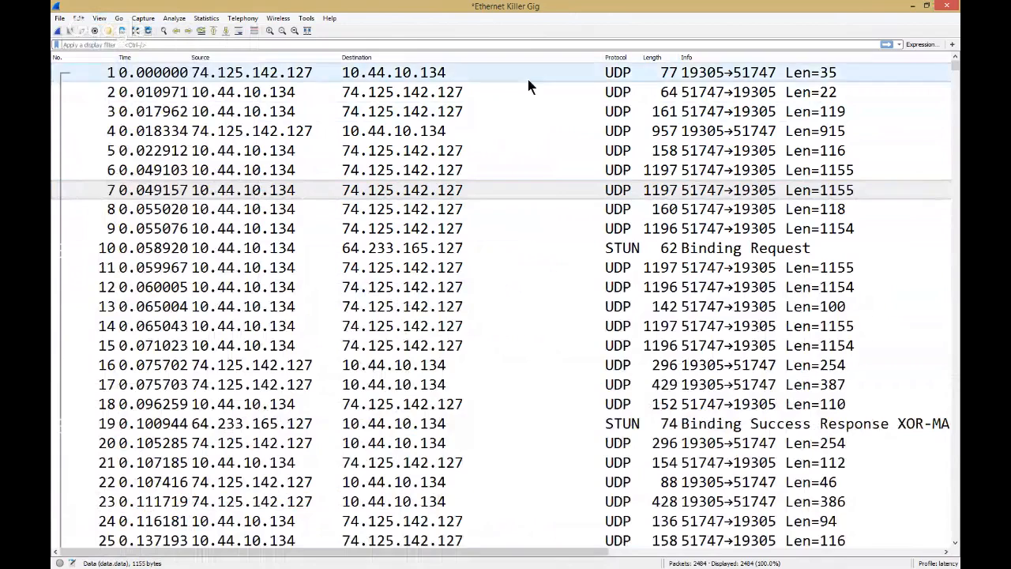
{"action": "left_click_drag", "start_coordinate": [603, 57], "coordinate": [518, 58]}
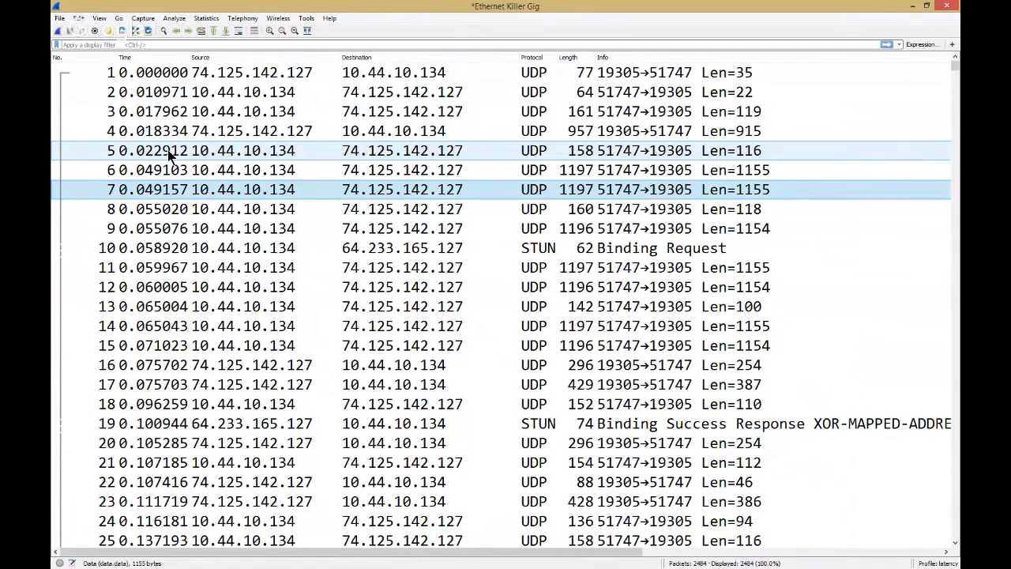
- Set the time display format to Seconds Since Previous Displayed Packet with Milliseconds precision, adjusting the Time column's width
{"action": "left_click", "coordinate": [99, 18]}
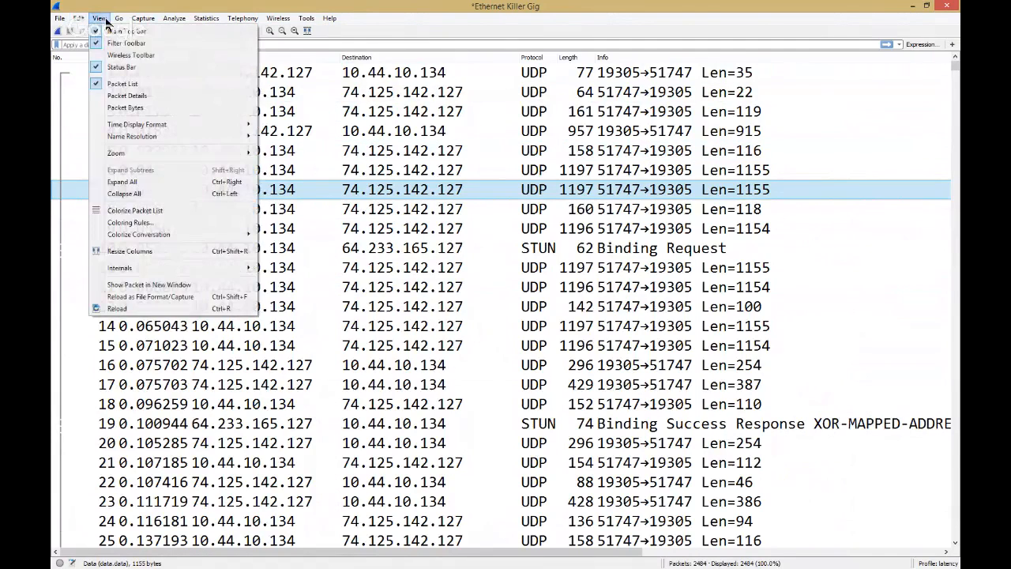
{"action": "mouse_move", "coordinate": [122, 128]}
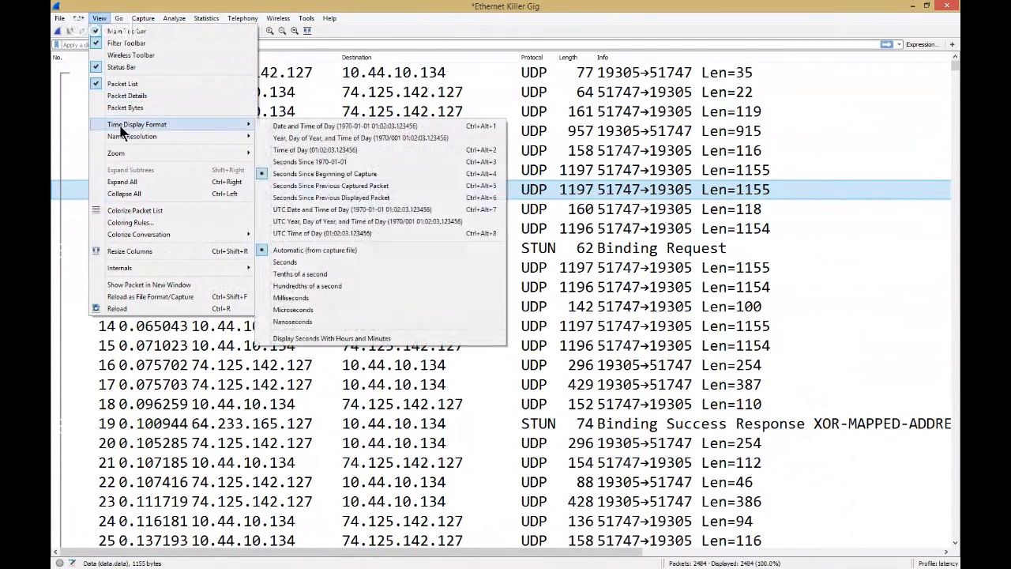
{"action": "left_click", "coordinate": [338, 197]}
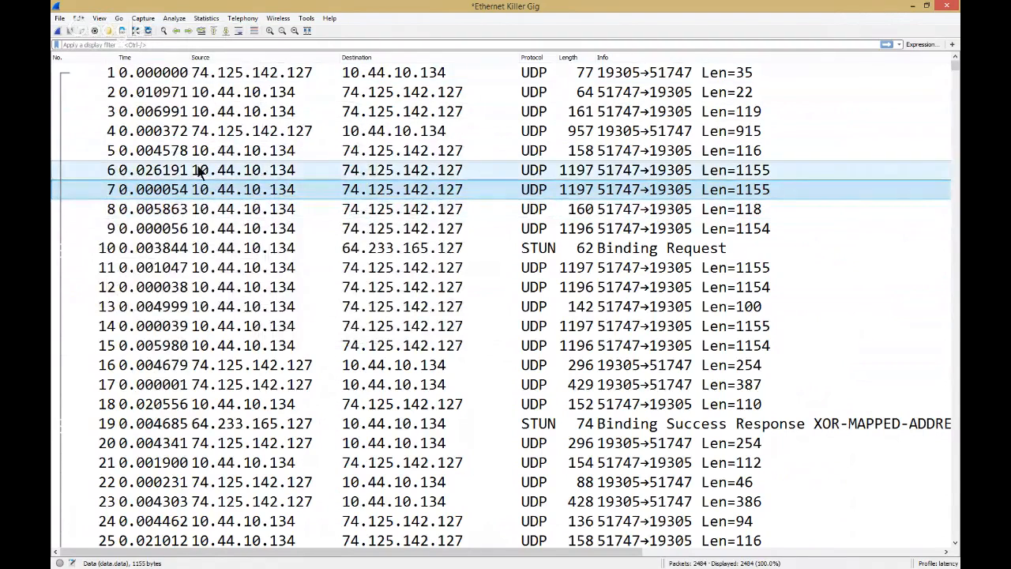
{"action": "left_click_drag", "start_coordinate": [188, 57], "coordinate": [206, 58]}
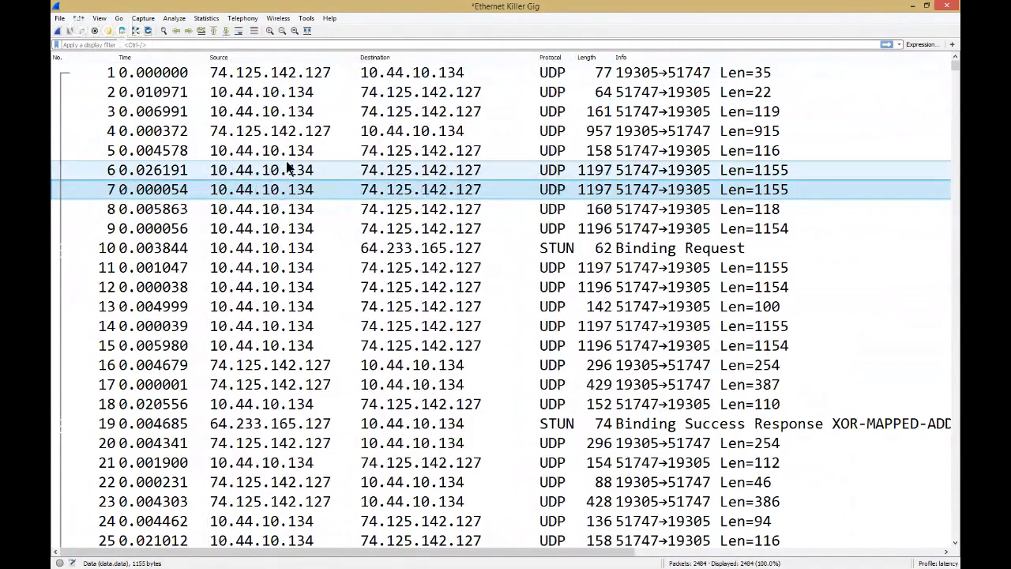
{"action": "left_click", "coordinate": [105, 21]}
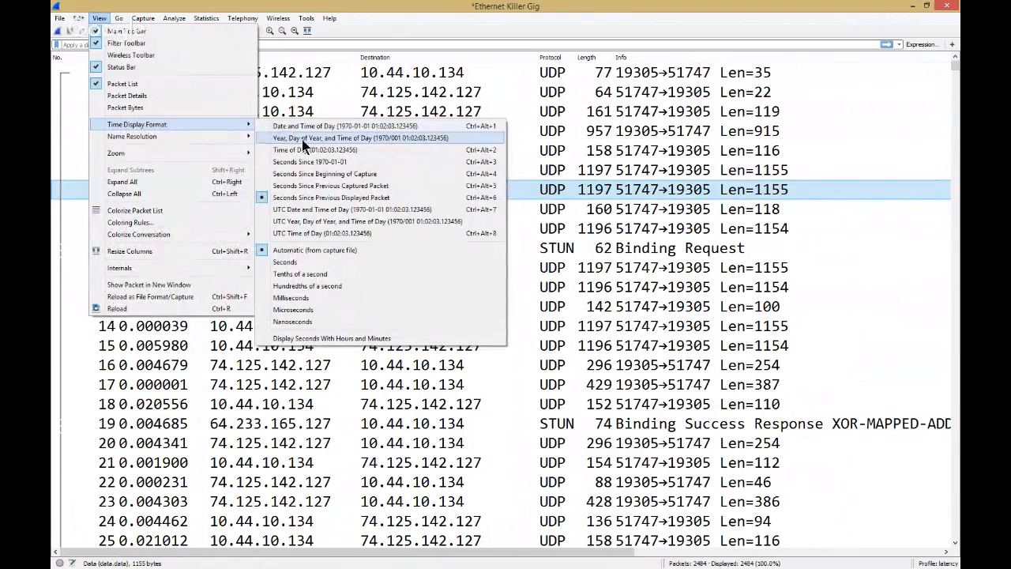
{"action": "left_click", "coordinate": [341, 298]}
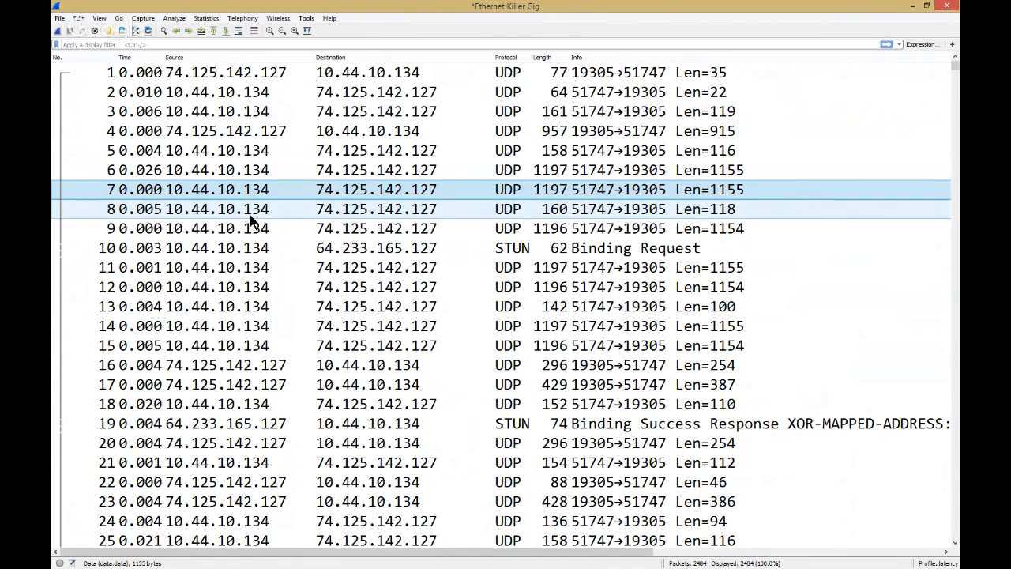
- Assign the resolved name "youtube" to packet 15's destination address, 74.125.142.127
{"action": "scroll", "coordinate": [249, 220], "scroll_direction": "down", "scroll_amount": 1}
{"action": "scroll", "coordinate": [251, 220], "scroll_direction": "down", "scroll_amount": 2}
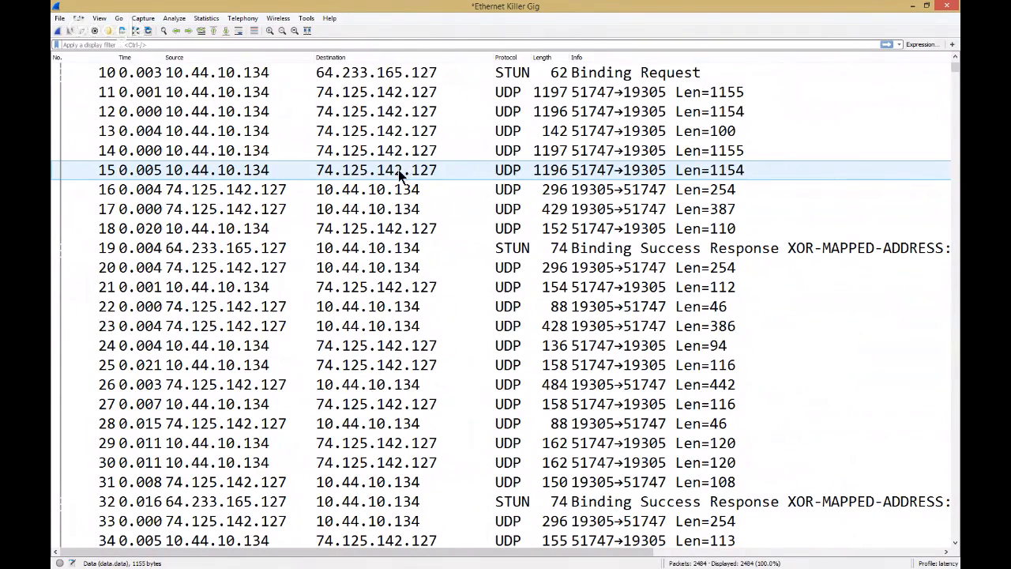
{"action": "right_click", "coordinate": [343, 168]}
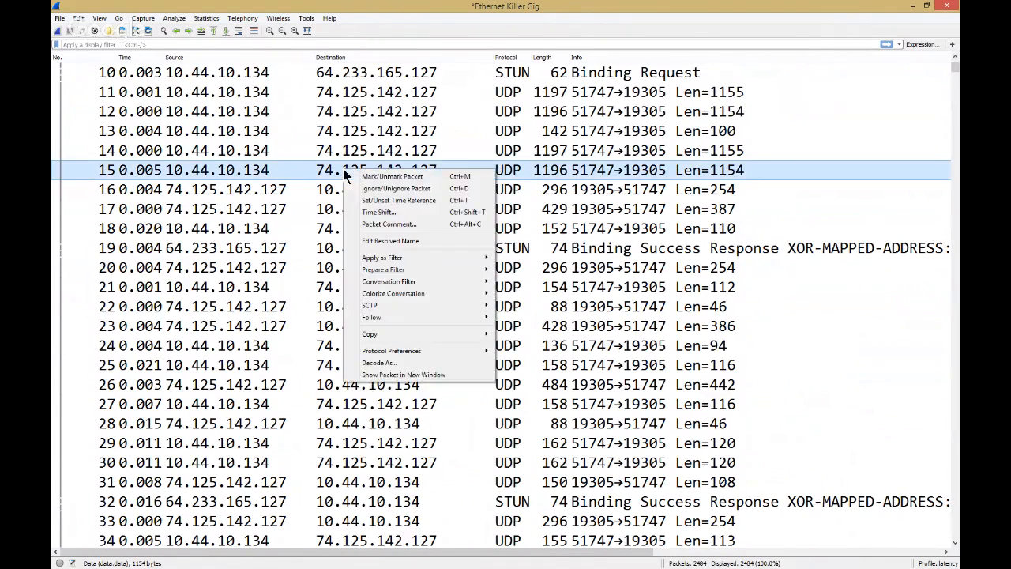
{"action": "left_click", "coordinate": [390, 242]}
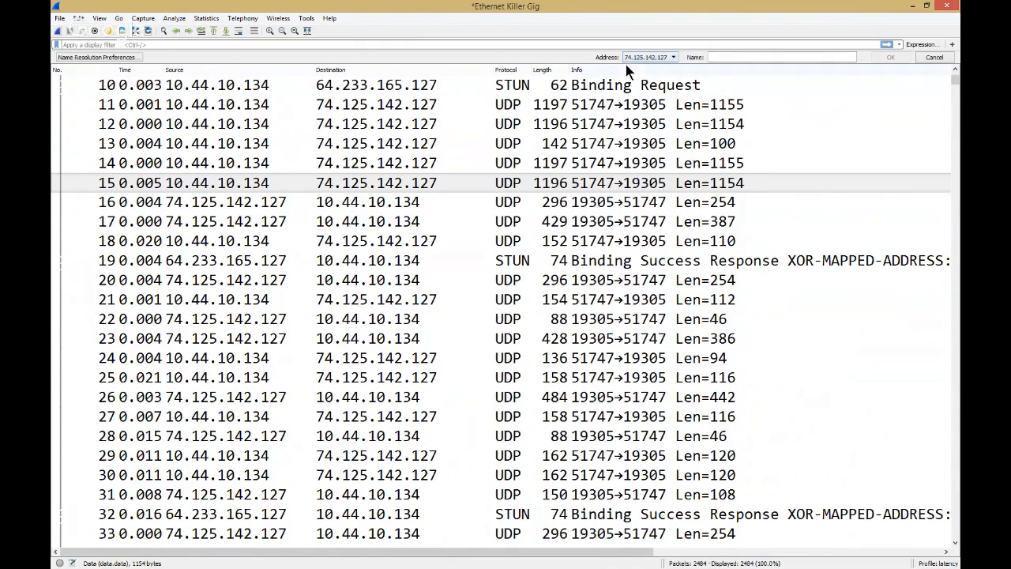
{"action": "left_click", "coordinate": [723, 58]}
{"action": "type", "text": "youtube"}
{"action": "left_click", "coordinate": [889, 57]}
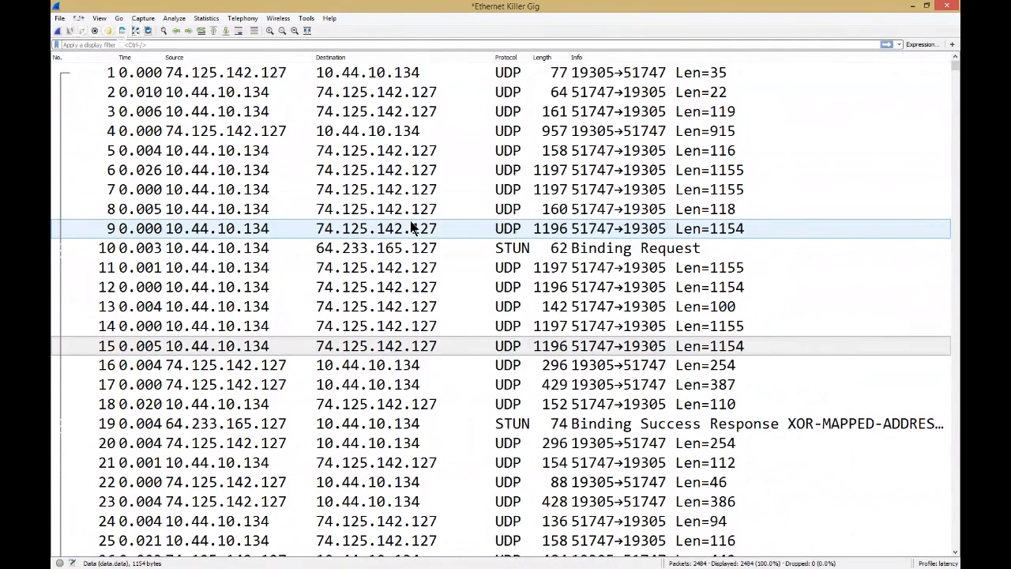
- Enable Resolve Network Addresses for name resolution so the packet list uses the assigned names
{"action": "left_click", "coordinate": [105, 21]}
{"action": "mouse_move", "coordinate": [136, 135]}
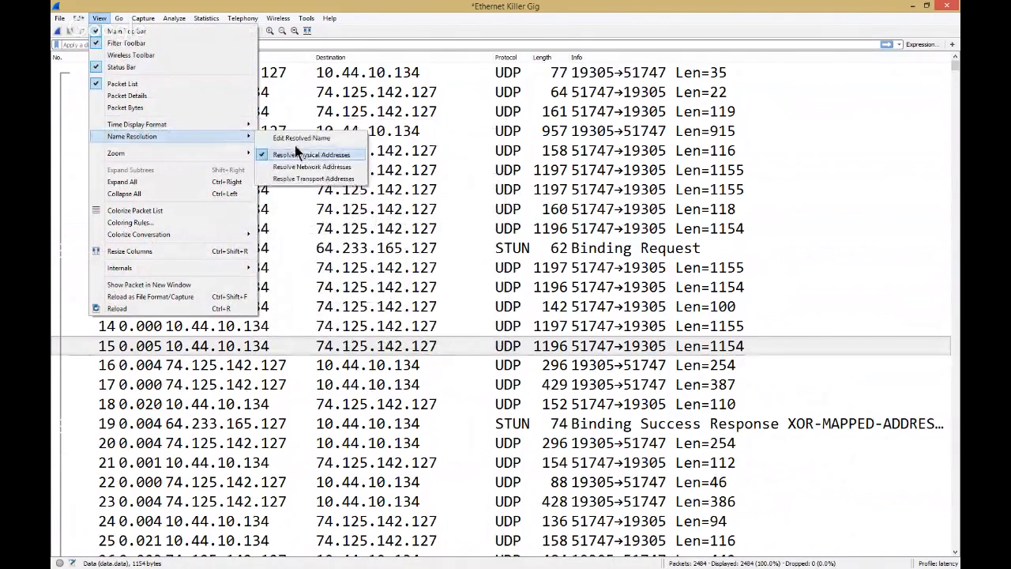
{"action": "left_click", "coordinate": [333, 168]}
{"action": "left_click", "coordinate": [348, 114]}
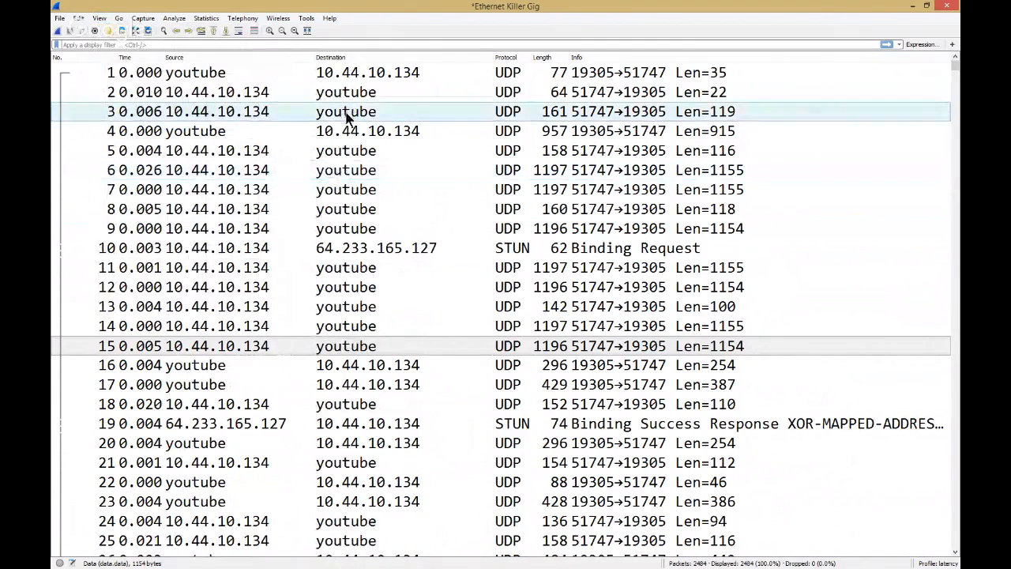
{"action": "left_click", "coordinate": [338, 152]}
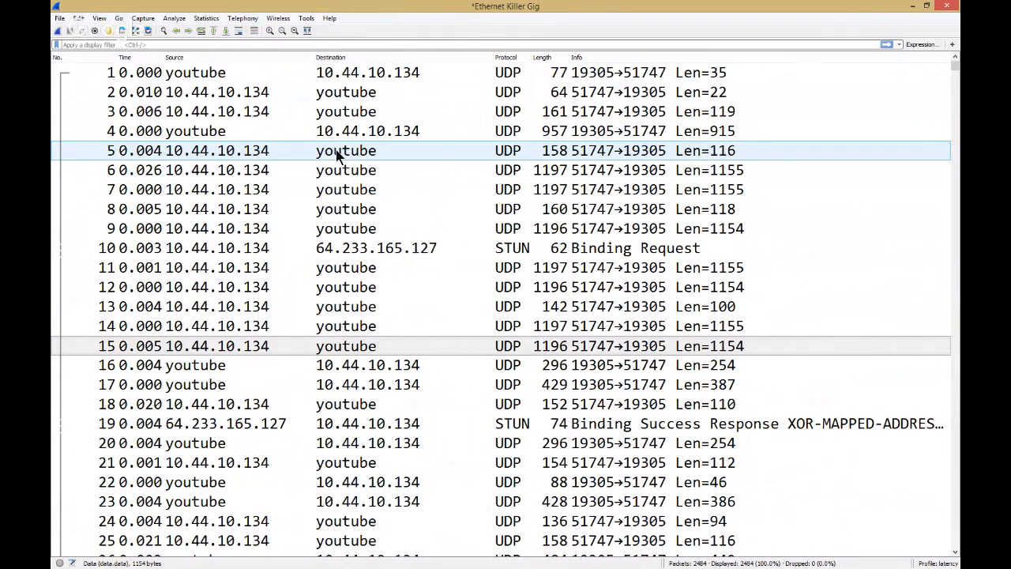
{"action": "key", "text": "Up"}
{"action": "key", "text": "Up"}
{"action": "left_click", "coordinate": [426, 172]}
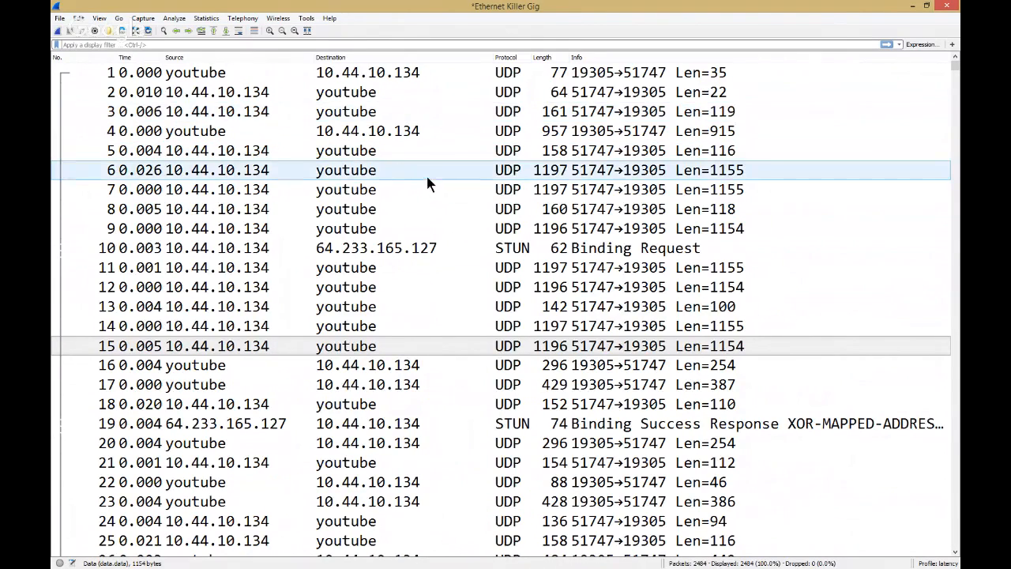
{"action": "left_click", "coordinate": [479, 209]}
{"action": "left_click", "coordinate": [429, 185]}
{"action": "left_click", "coordinate": [460, 177]}
{"action": "left_click", "coordinate": [484, 245]}
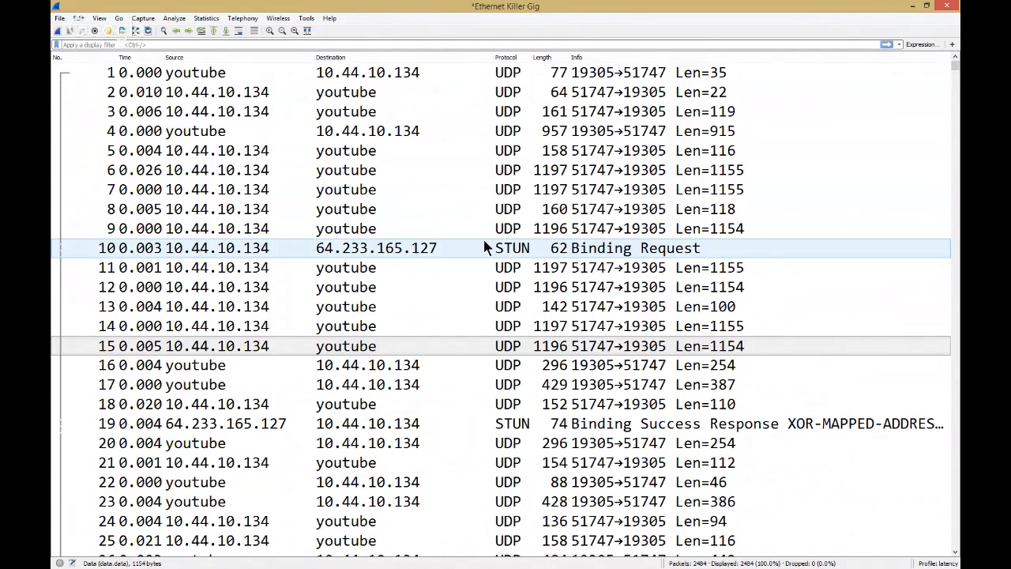
- Filter the packet list to the UDP conversation of packet 10, the STUN Binding Request
{"action": "left_click", "coordinate": [427, 251]}
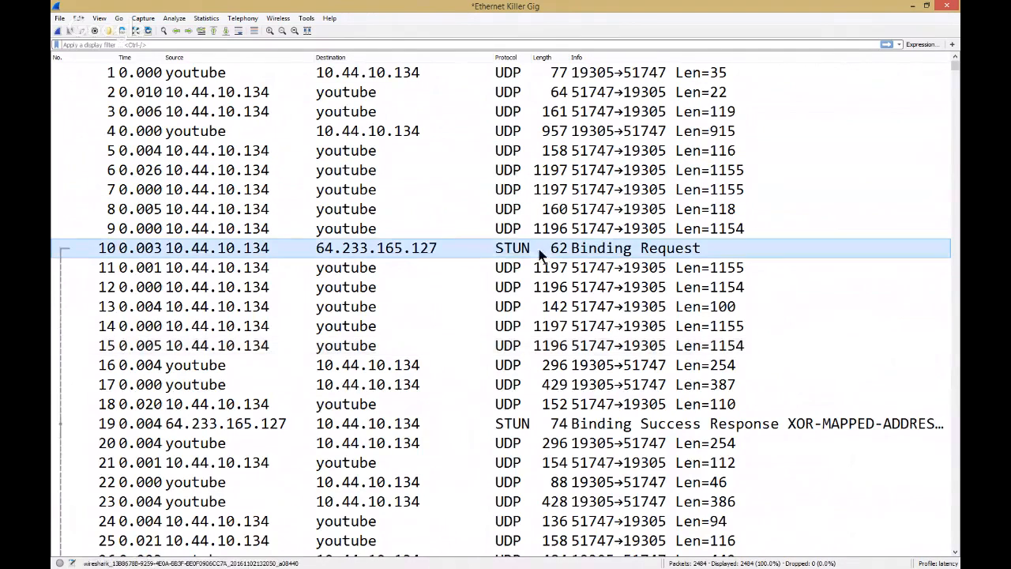
{"action": "scroll", "coordinate": [471, 249], "scroll_direction": "down", "scroll_amount": 1}
{"action": "right_click", "coordinate": [472, 246]}
{"action": "mouse_move", "coordinate": [534, 361]}
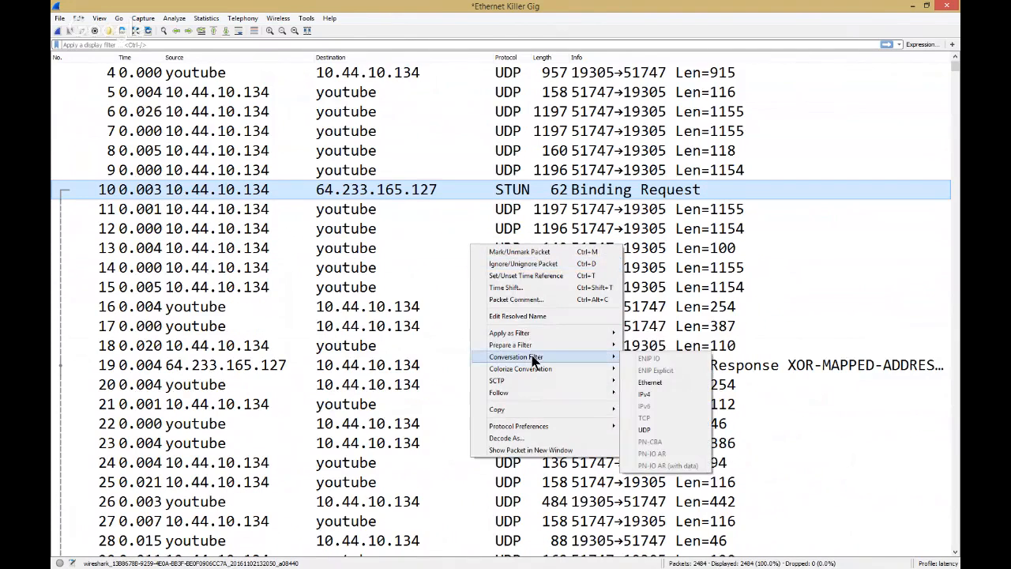
{"action": "left_click", "coordinate": [668, 428]}
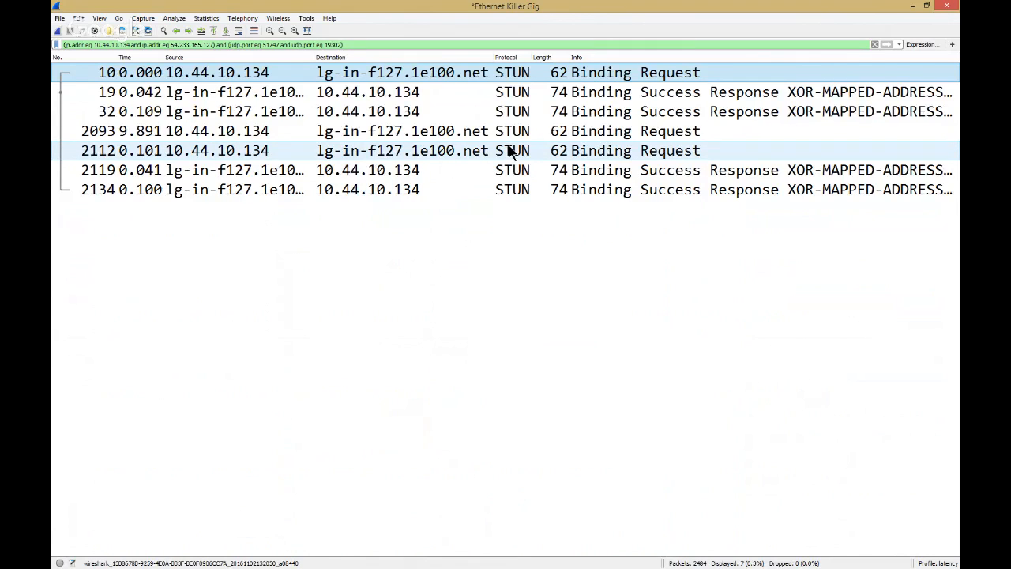
- Clear the conversation filter and apply the display filter "tcp" instead
{"action": "left_click", "coordinate": [874, 45]}
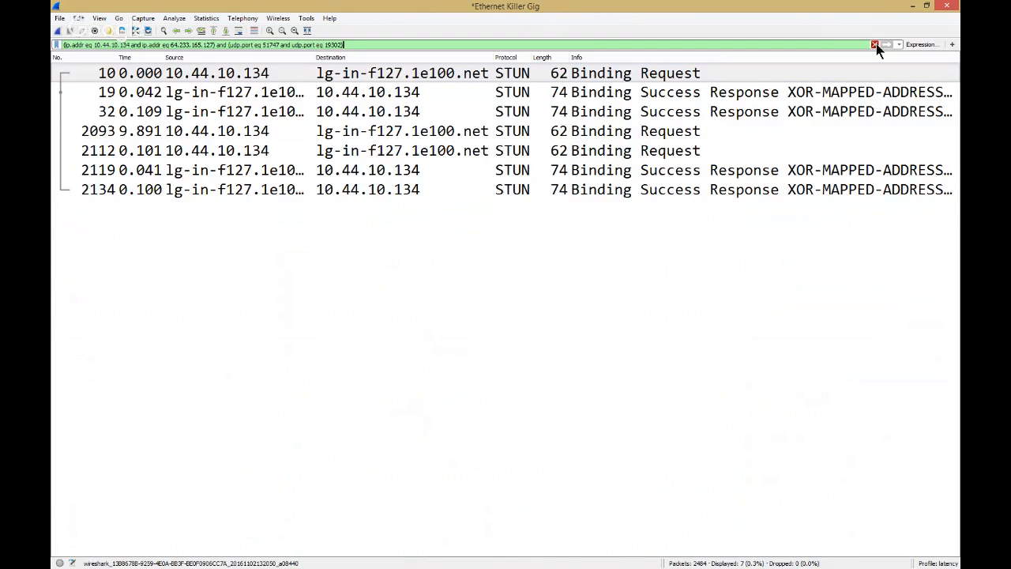
{"action": "left_click", "coordinate": [874, 44]}
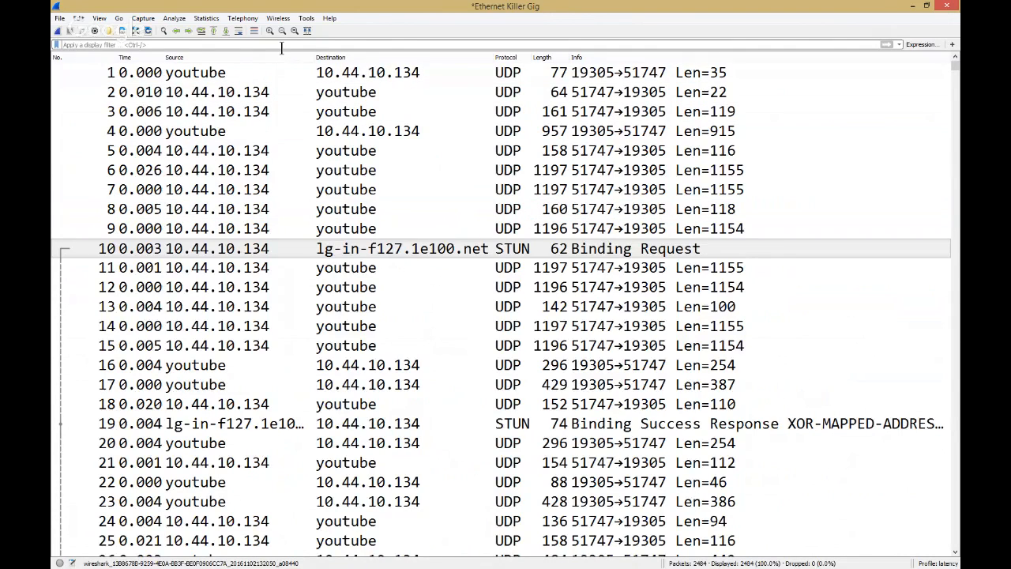
{"action": "type", "text": "tcp"}
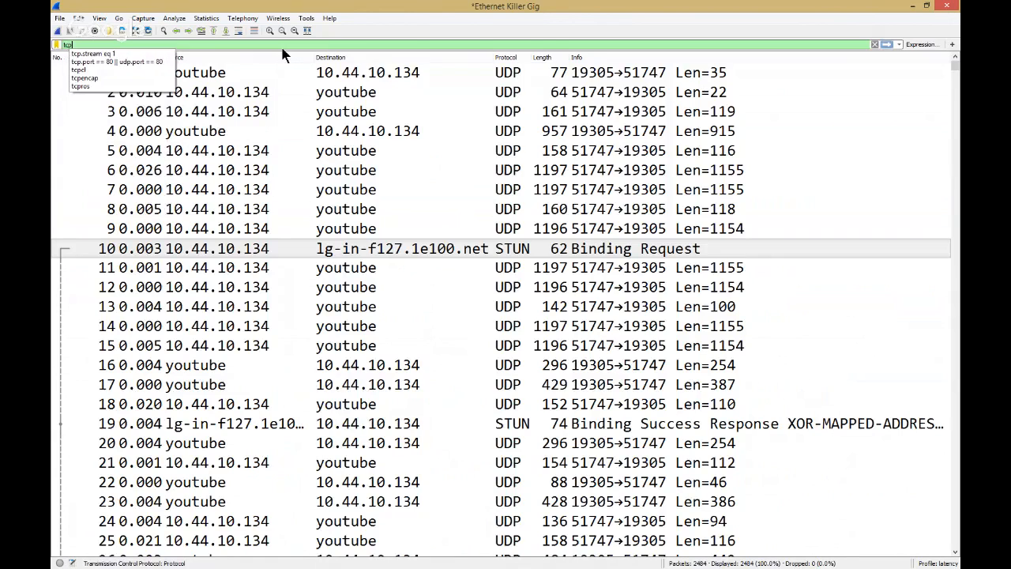
{"action": "key", "text": "Return"}
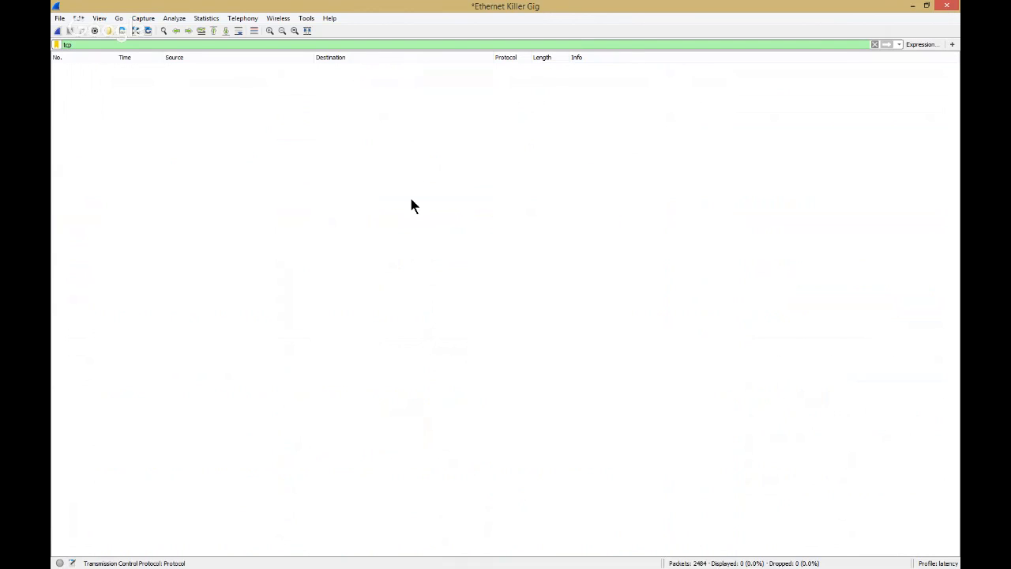
- Start a new live capture on Ethernet Killer Gig without saving the previous capture
{"action": "left_click", "coordinate": [143, 19]}
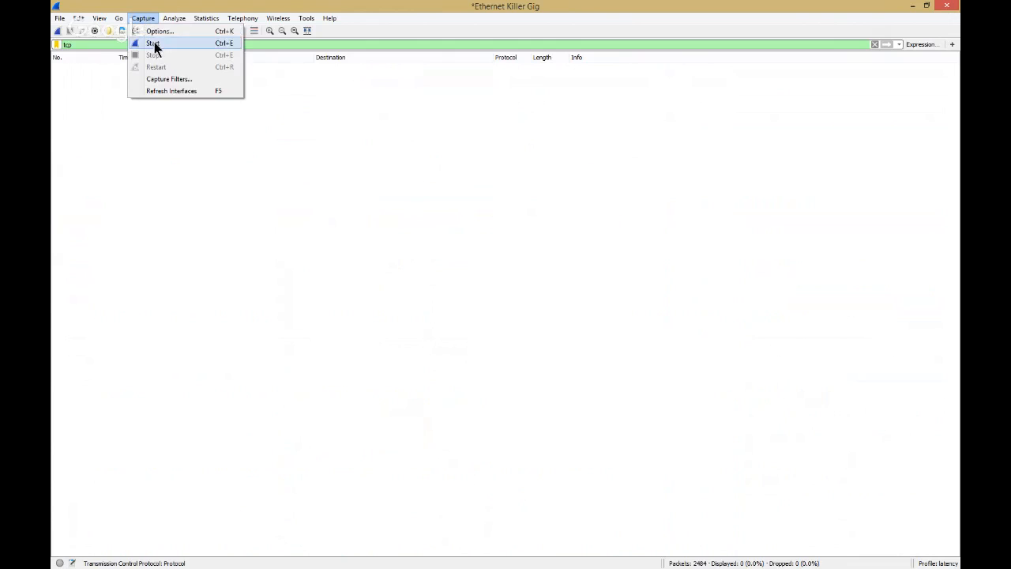
{"action": "left_click", "coordinate": [153, 44]}
{"action": "left_click", "coordinate": [547, 303]}
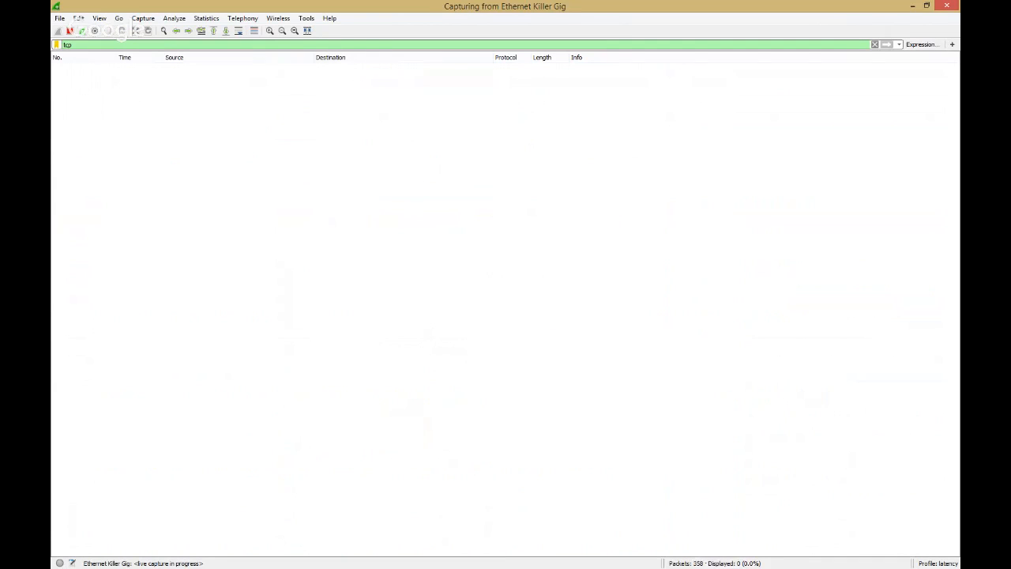
- Switch away to generate duckduckgo.com traffic, return to Wireshark, and stop the running capture
{"action": "key", "text": "alt+Tab"}
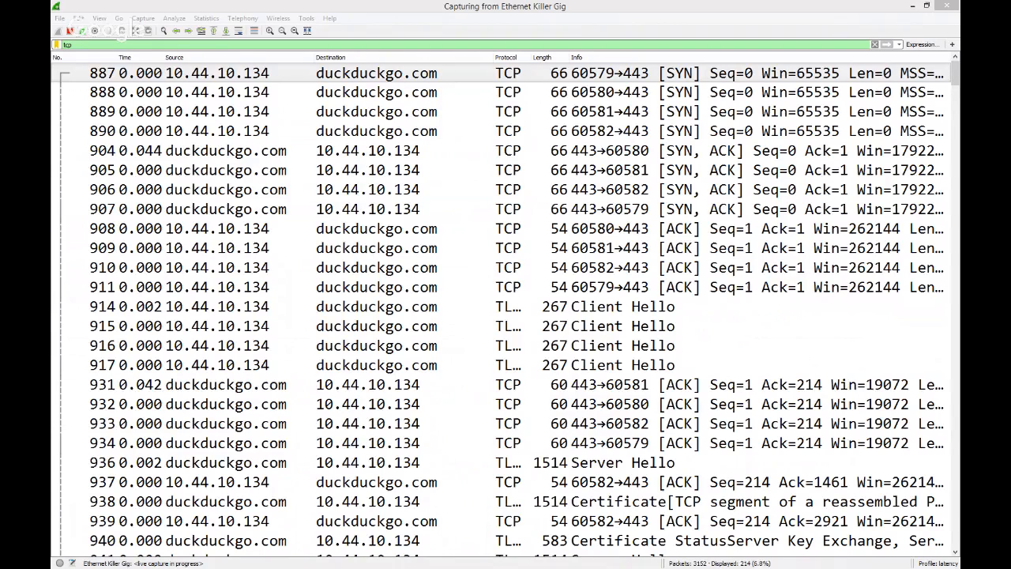
{"action": "key", "text": "alt+Tab"}
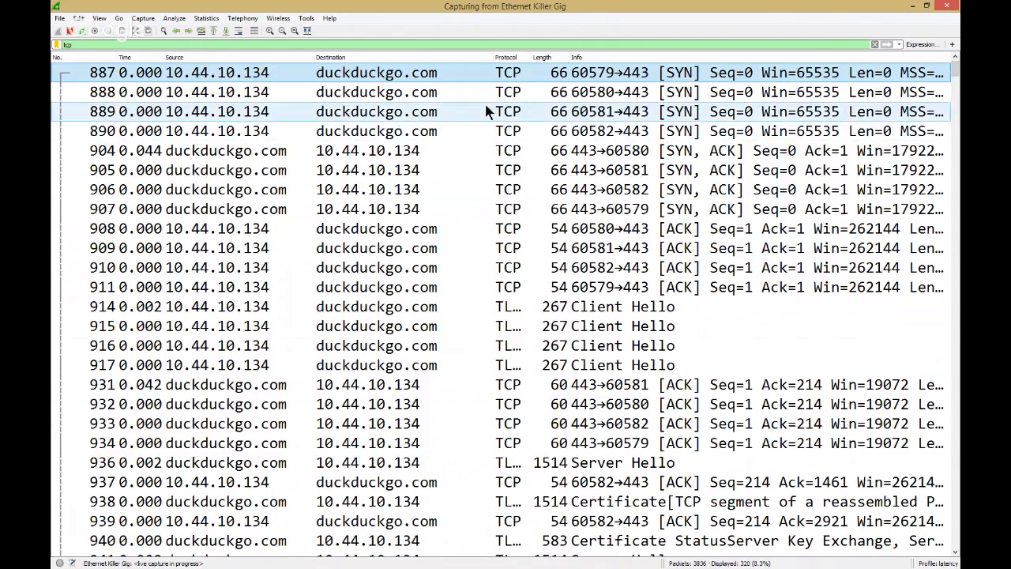
{"action": "left_click", "coordinate": [69, 33]}
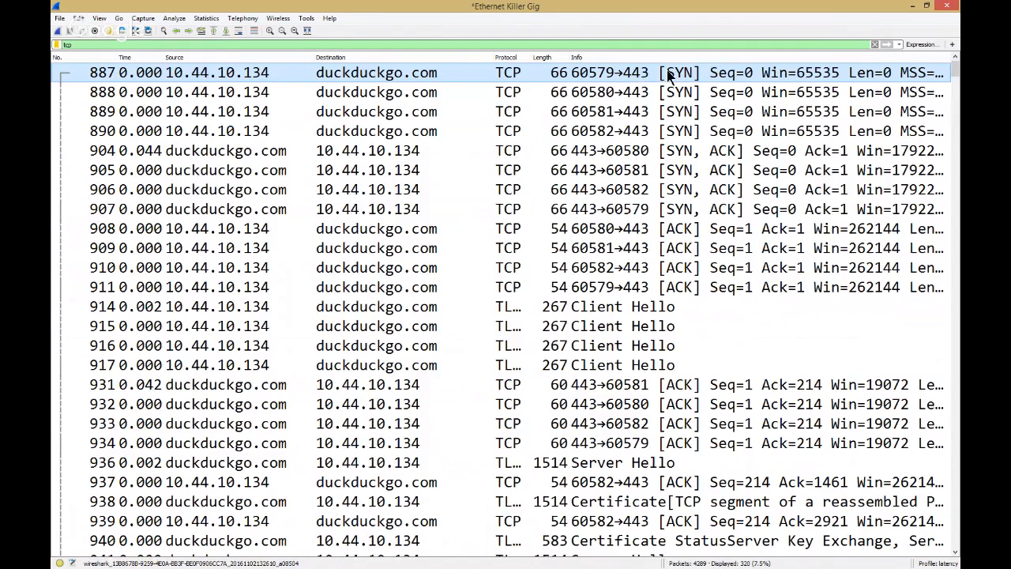
- Filter the packet list to the TCP conversation of the first SYN packet to duckduckgo.com, packet 887
{"action": "left_click", "coordinate": [689, 111]}
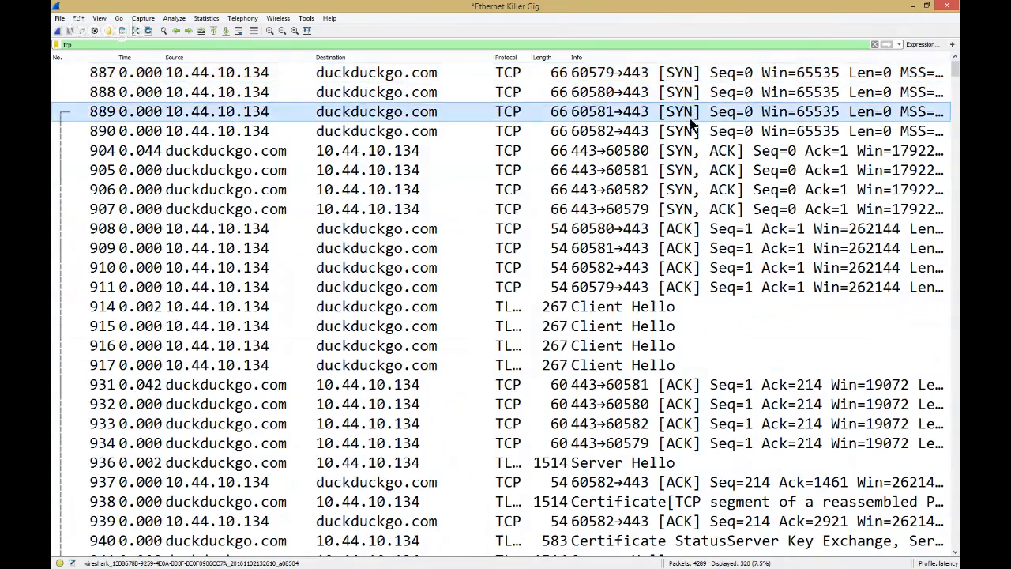
{"action": "left_click", "coordinate": [698, 207]}
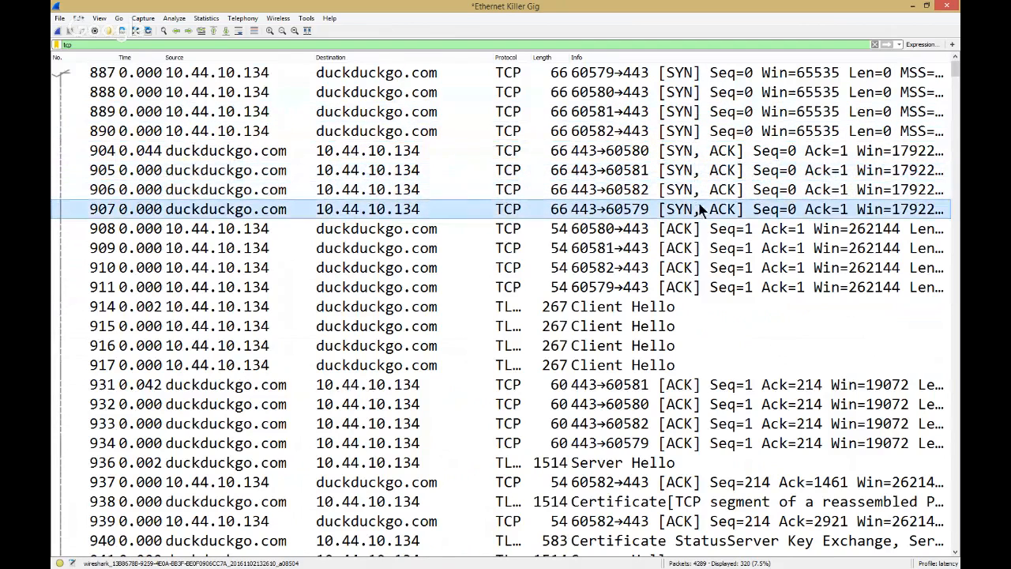
{"action": "left_click", "coordinate": [604, 74]}
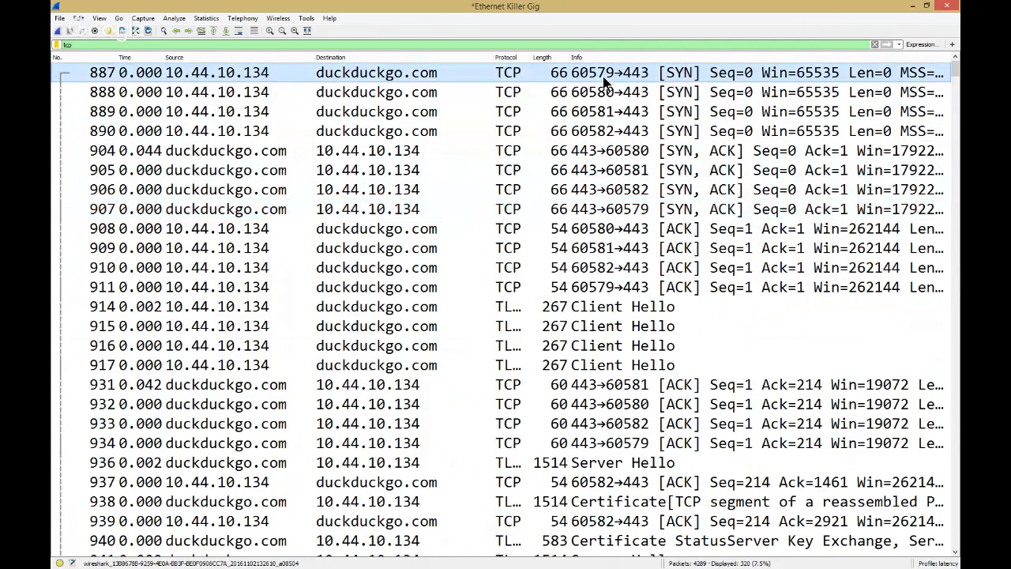
{"action": "right_click", "coordinate": [463, 73]}
{"action": "mouse_move", "coordinate": [521, 185]}
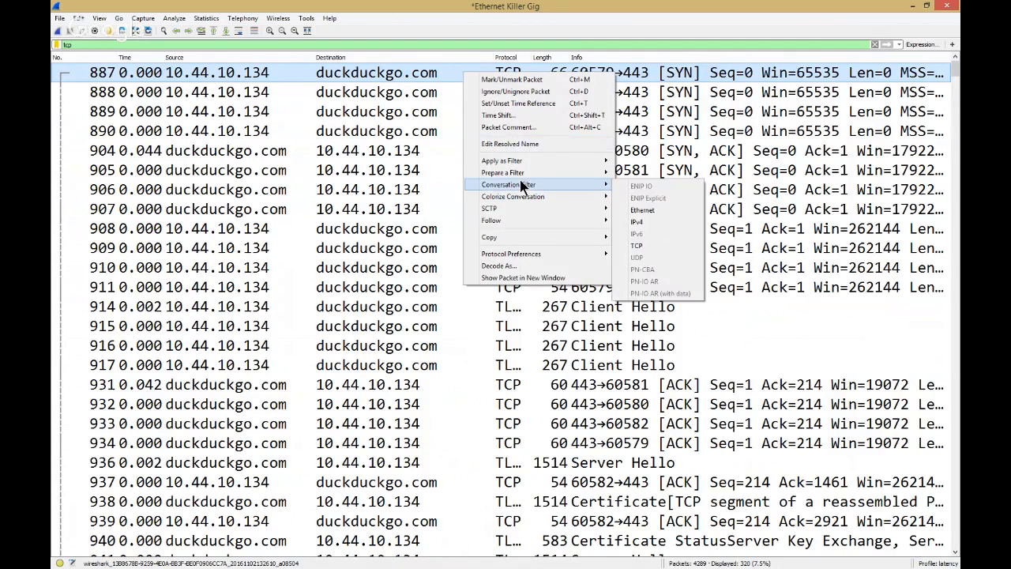
{"action": "left_click", "coordinate": [648, 245]}
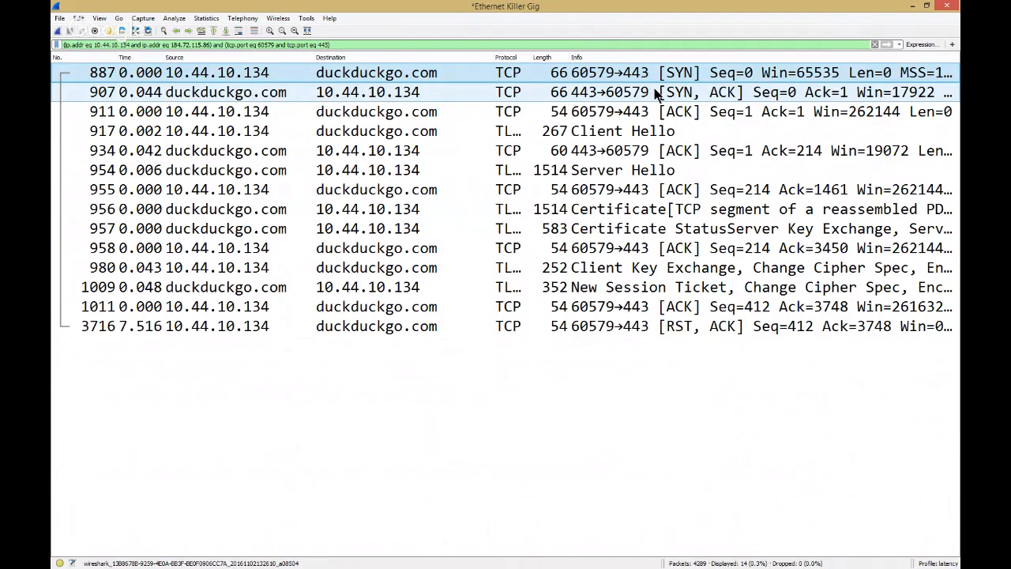
- Resize all packet list columns to fit their contents and bring the rest of the Info column into view
{"action": "left_click", "coordinate": [164, 92]}
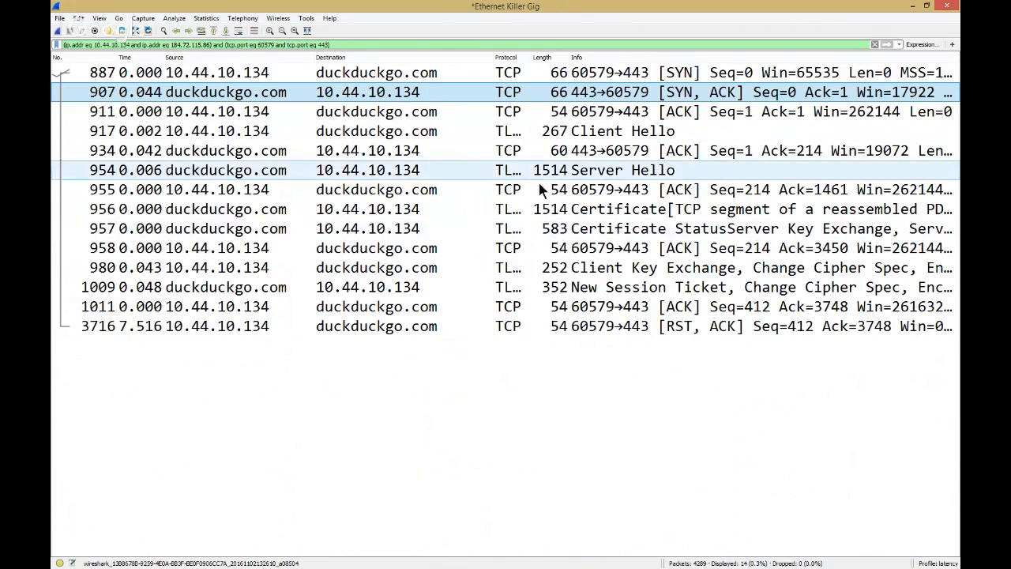
{"action": "left_click", "coordinate": [308, 31]}
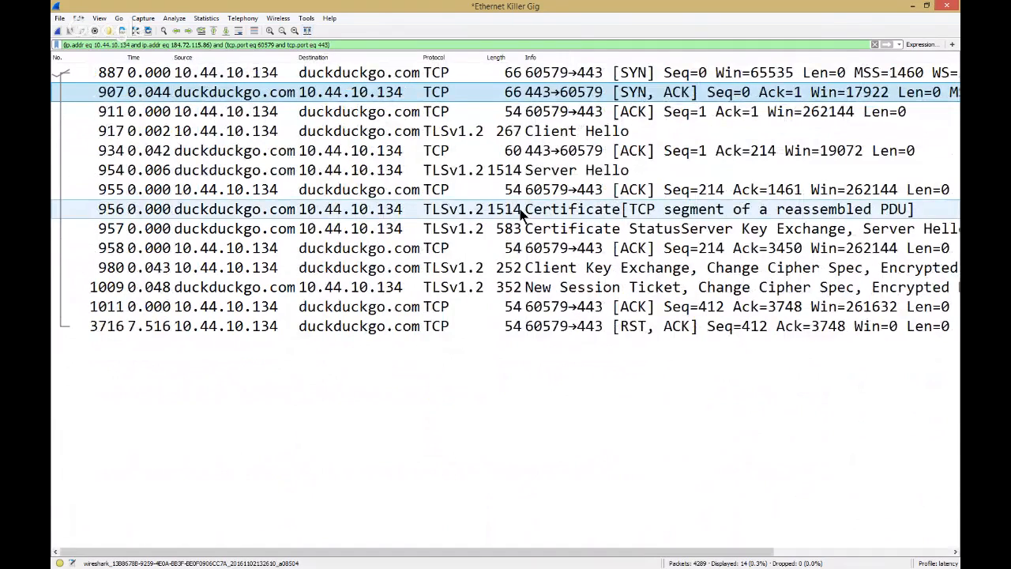
{"action": "left_click_drag", "start_coordinate": [638, 555], "coordinate": [770, 555]}
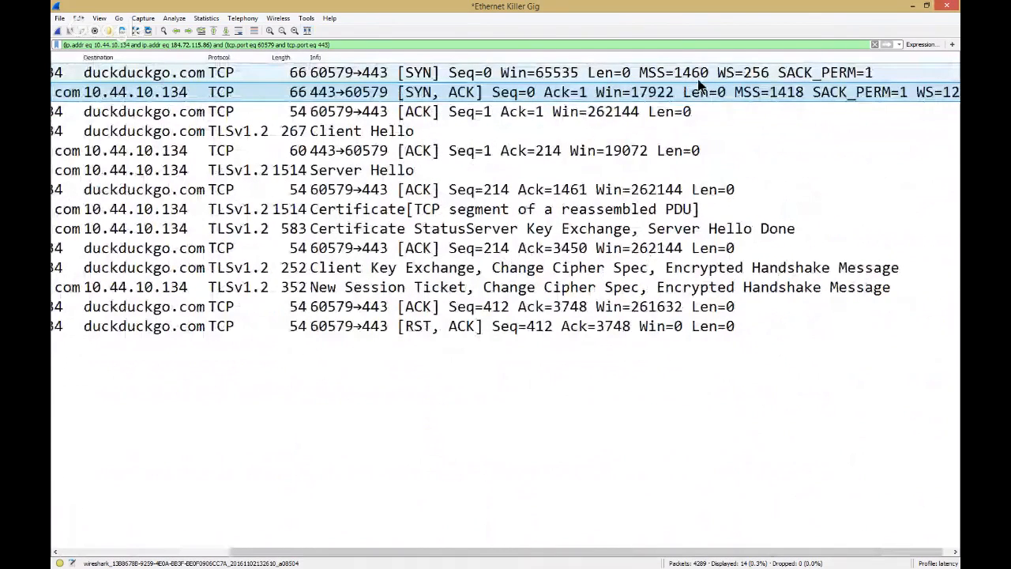
- Examine the SYN packet's Info options, the SYN, ACK packet's timing, and the closing RST, ACK packet
{"action": "left_click", "coordinate": [594, 73]}
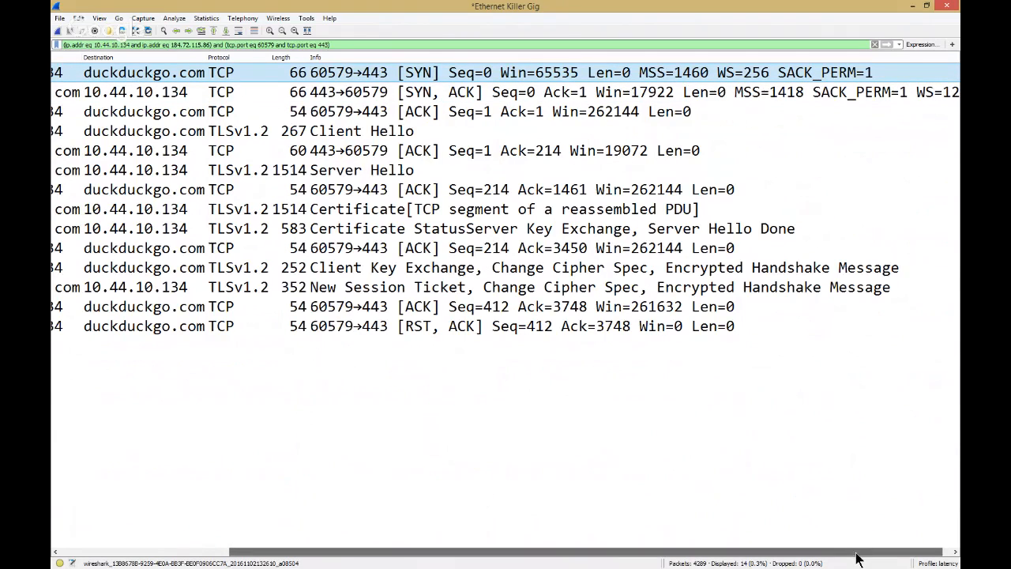
{"action": "left_click_drag", "start_coordinate": [858, 558], "coordinate": [891, 429]}
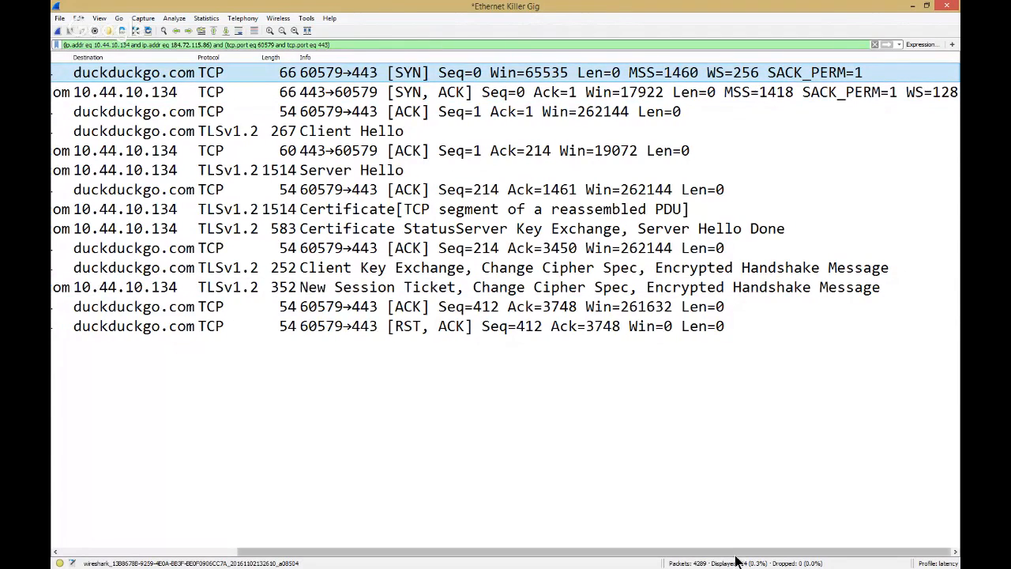
{"action": "scroll", "coordinate": [563, 395], "scroll_direction": "left", "scroll_amount": 5}
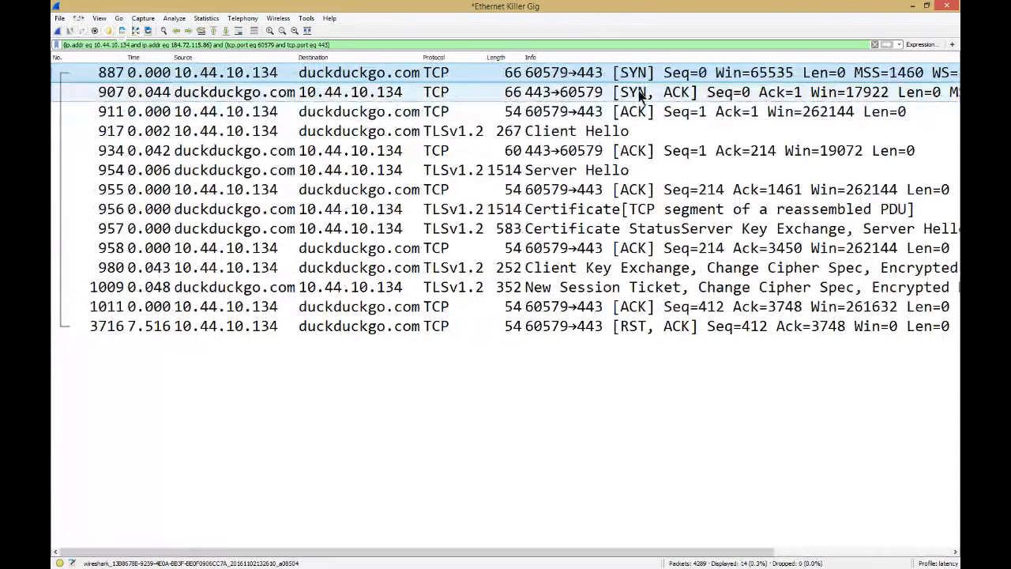
{"action": "left_click", "coordinate": [177, 93]}
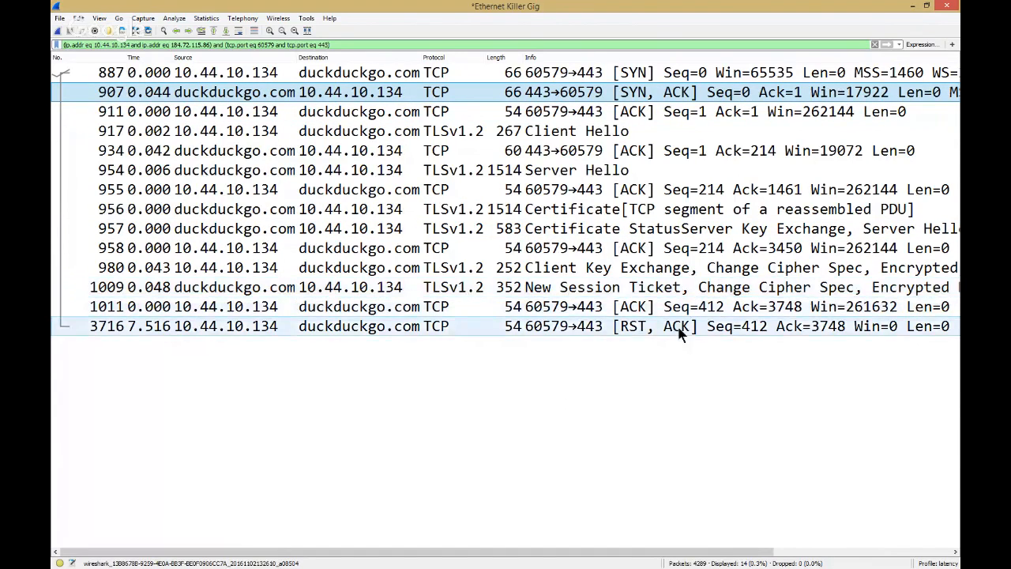
{"action": "left_click", "coordinate": [642, 327]}
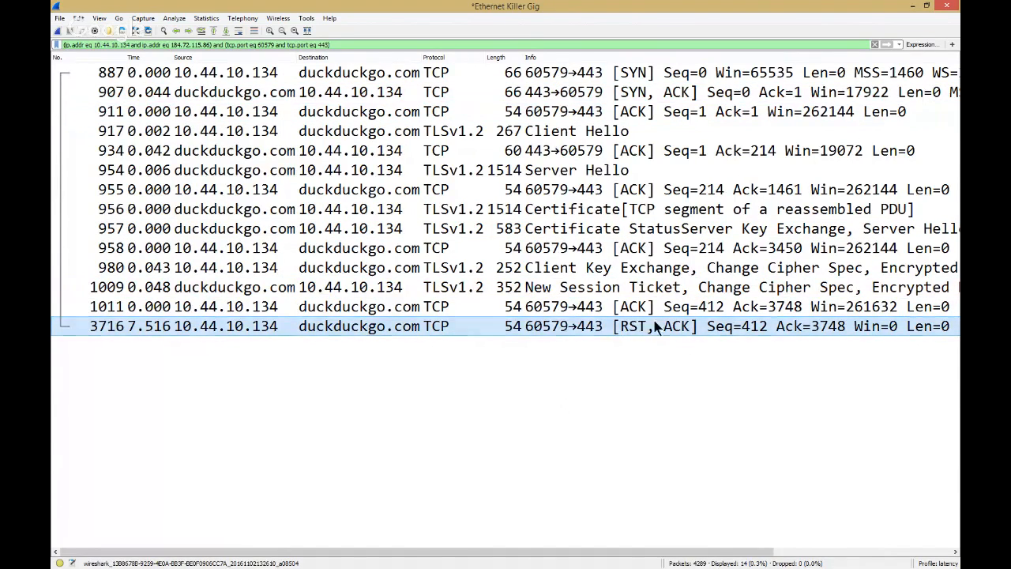